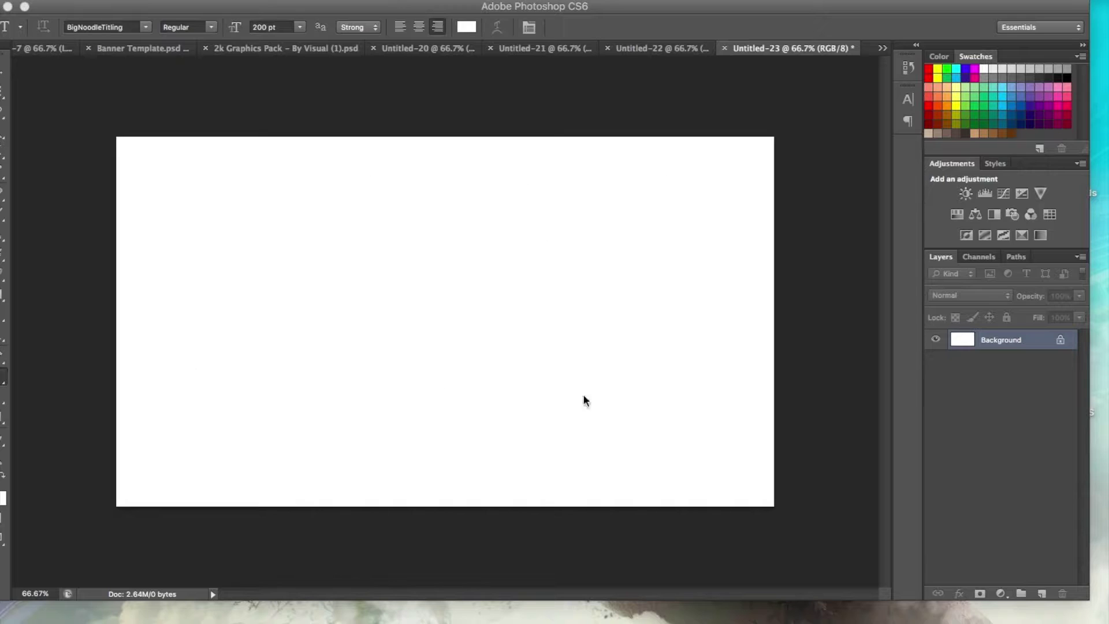
Step: Place the tropical beach photo scaled to fill the banner, then apply a Gaussian Blur
left_click(1047, 595)
left_click(146, 234)
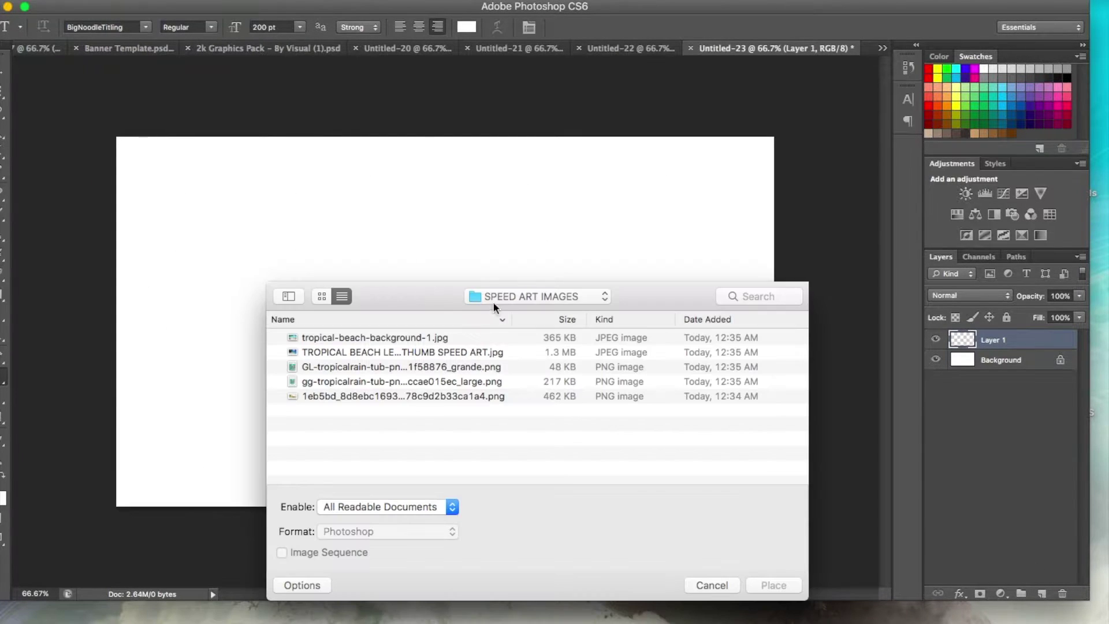
left_click(774, 585)
left_click_drag(743, 136, 783, 110)
left_click_drag(148, 503, 112, 523)
key("Return")
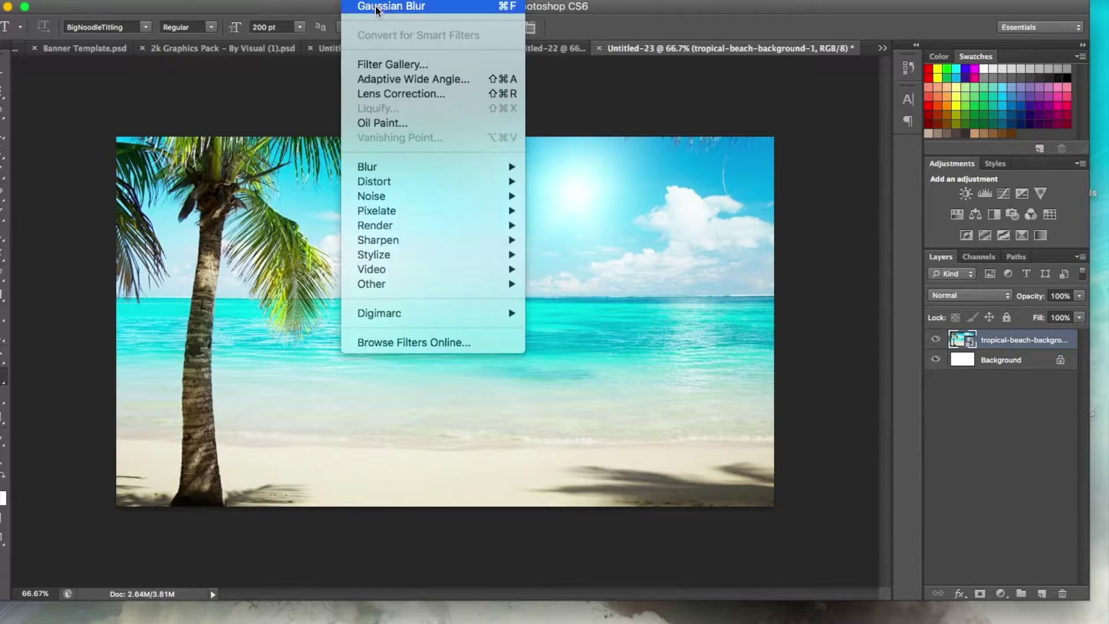
left_click(566, 168)
left_click(639, 186)
left_click(1042, 594)
Step: Place the G FUEL Tropical Rain tub, scaled up, tilted and moved to the lower left
key("t")
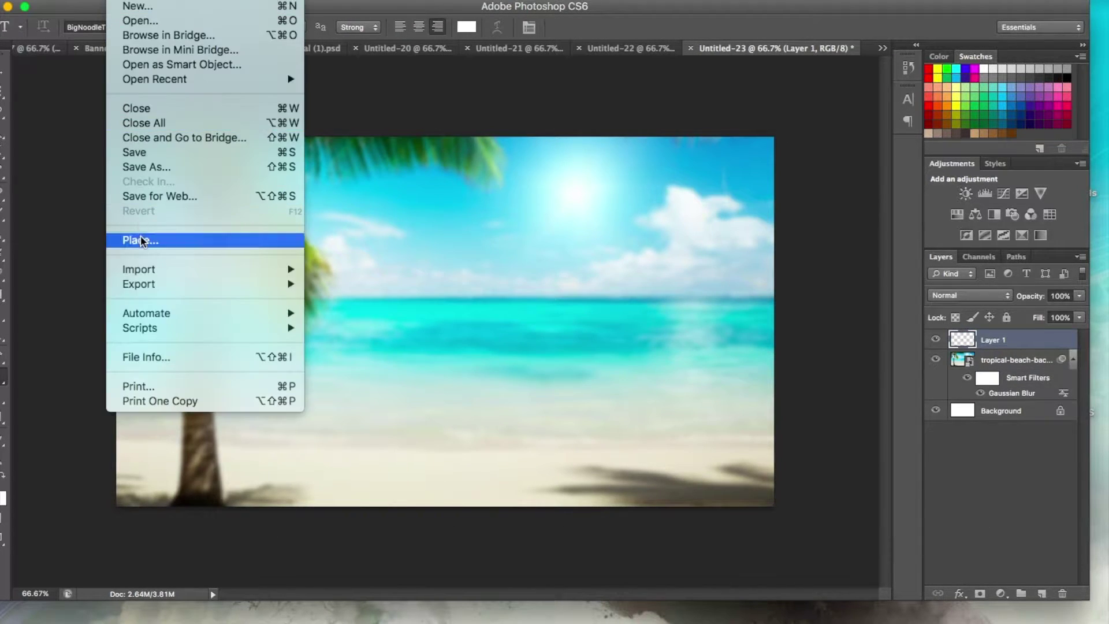
left_click(145, 240)
left_click(773, 585)
mouse_move(513, 241)
left_mouse_down()
mouse_move(577, 156)
mouse_move(572, 116)
left_mouse_up()
left_click_drag(479, 228, 242, 335)
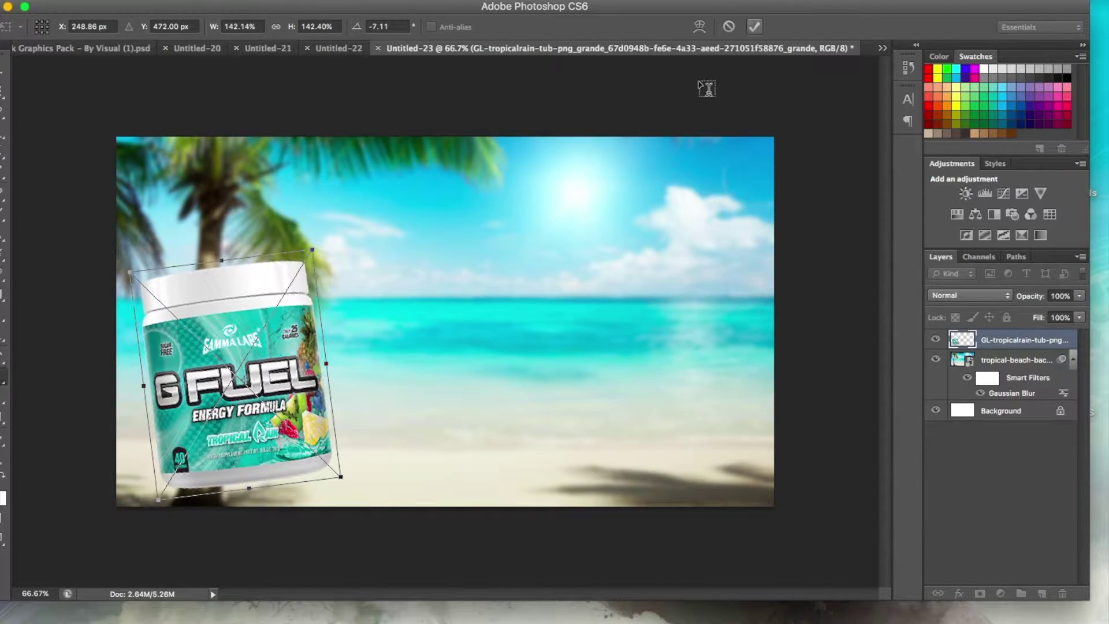
left_click_drag(243, 335, 244, 323)
key("Return")
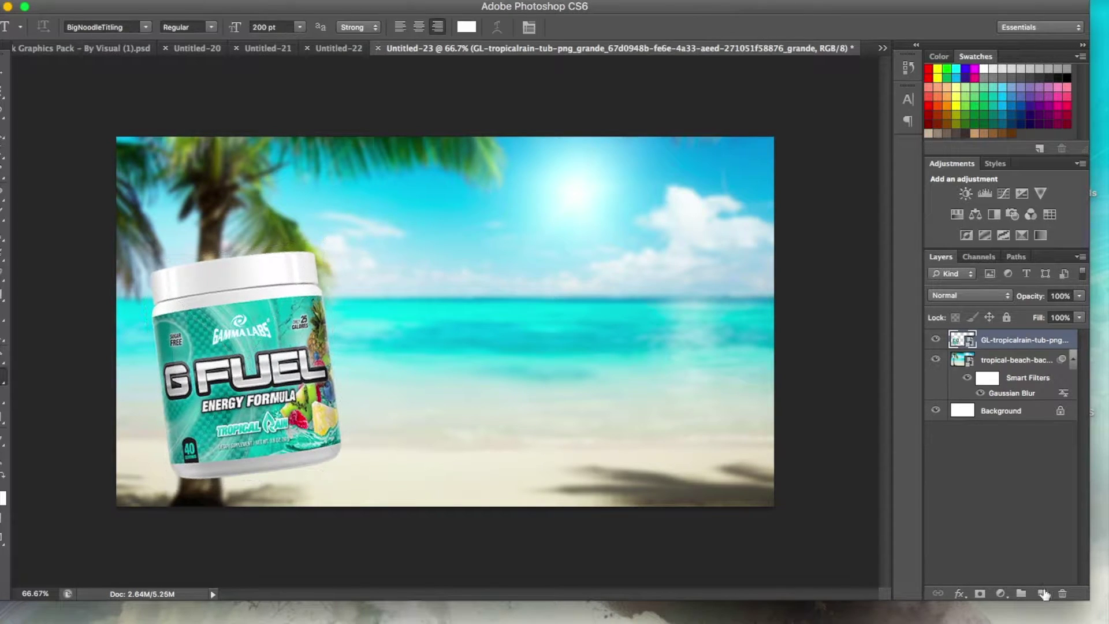
left_click(144, 168)
Step: Place the tropical fruit image, enlarged and moved to the bottom-left, and reorder its layer
key("Return")
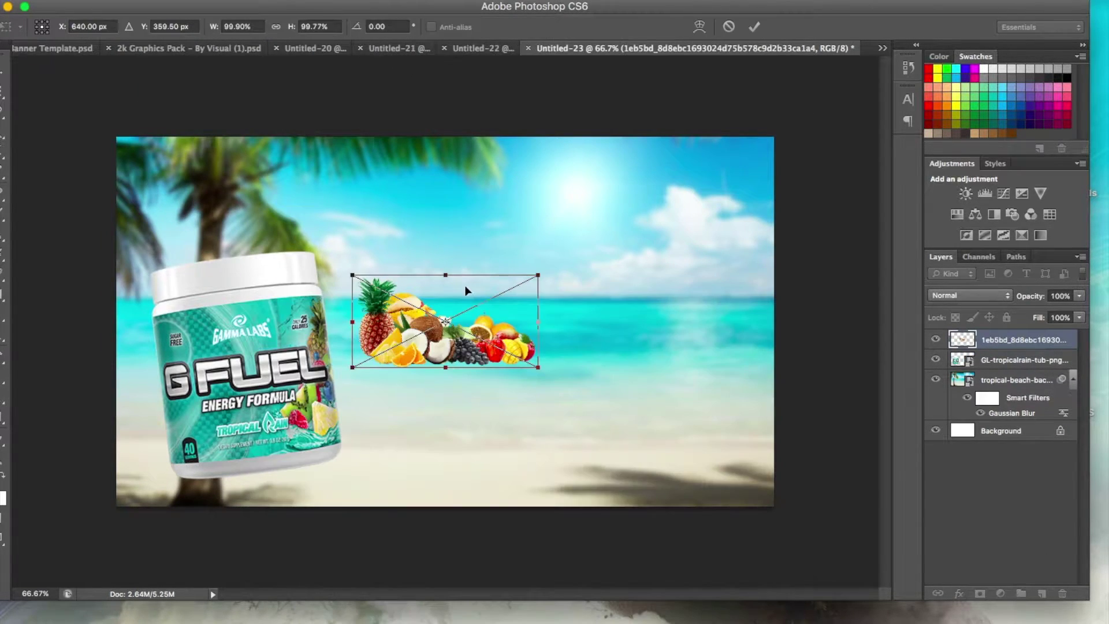
left_click_drag(540, 273, 855, 142)
left_click_drag(598, 142, 593, 145)
left_click_drag(577, 260, 316, 412)
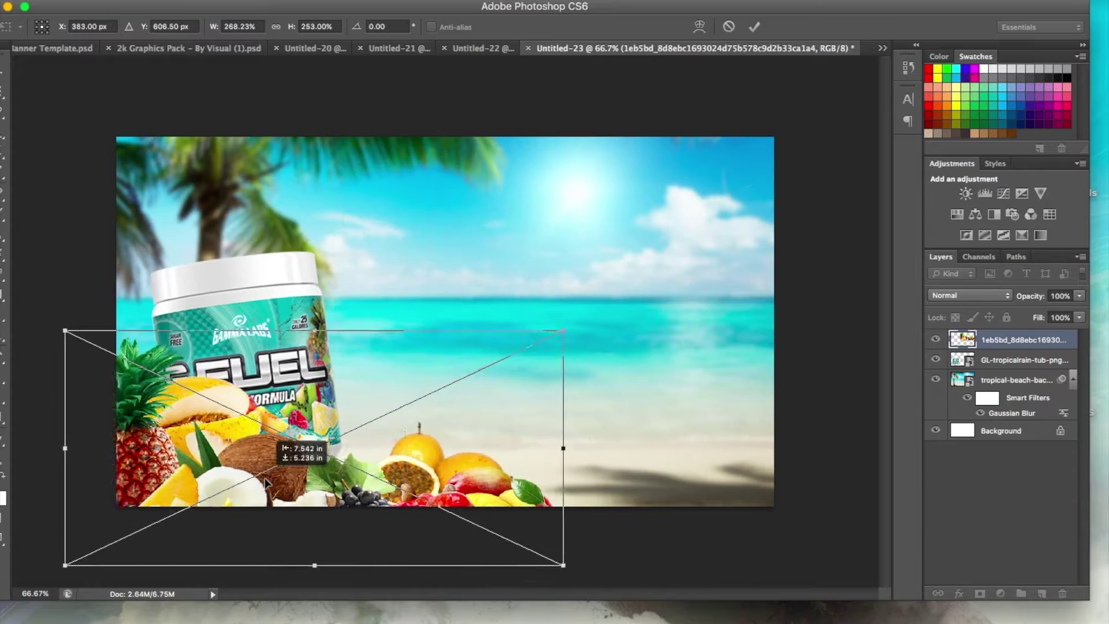
left_click(754, 27)
left_click_drag(1012, 340, 1011, 375)
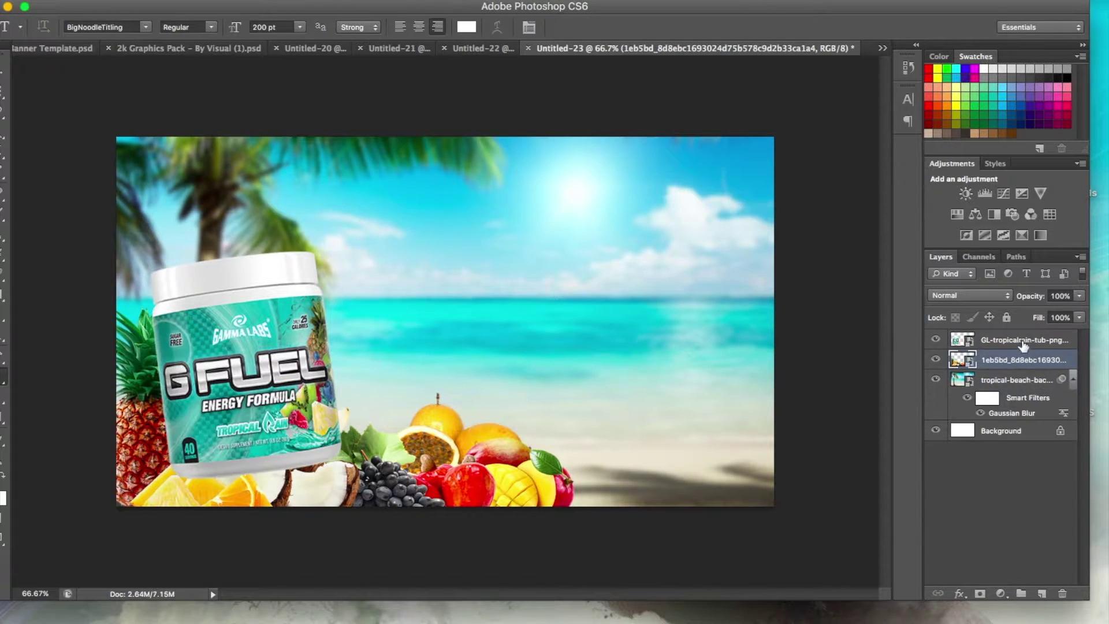
Step: Nudge the fruit pile, raise the tub, and move the tub layer behind the fruit
key("ctrl+t")
left_click_drag(410, 444, 407, 452)
left_click(754, 27)
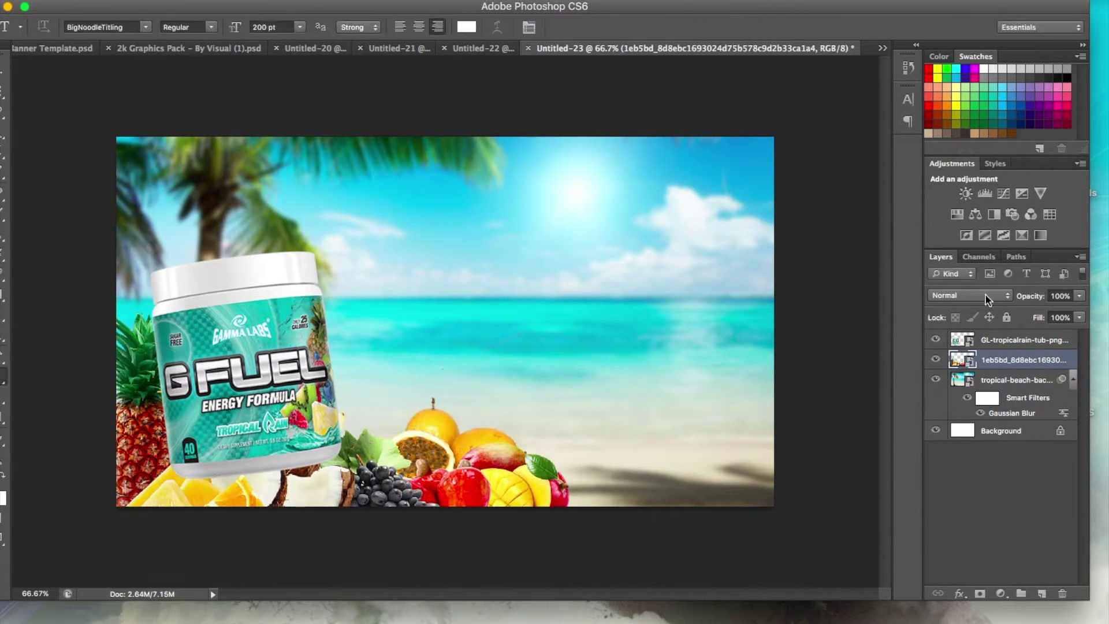
left_click(1011, 340)
key("ctrl+t")
left_click_drag(272, 359, 258, 315)
left_click(754, 27)
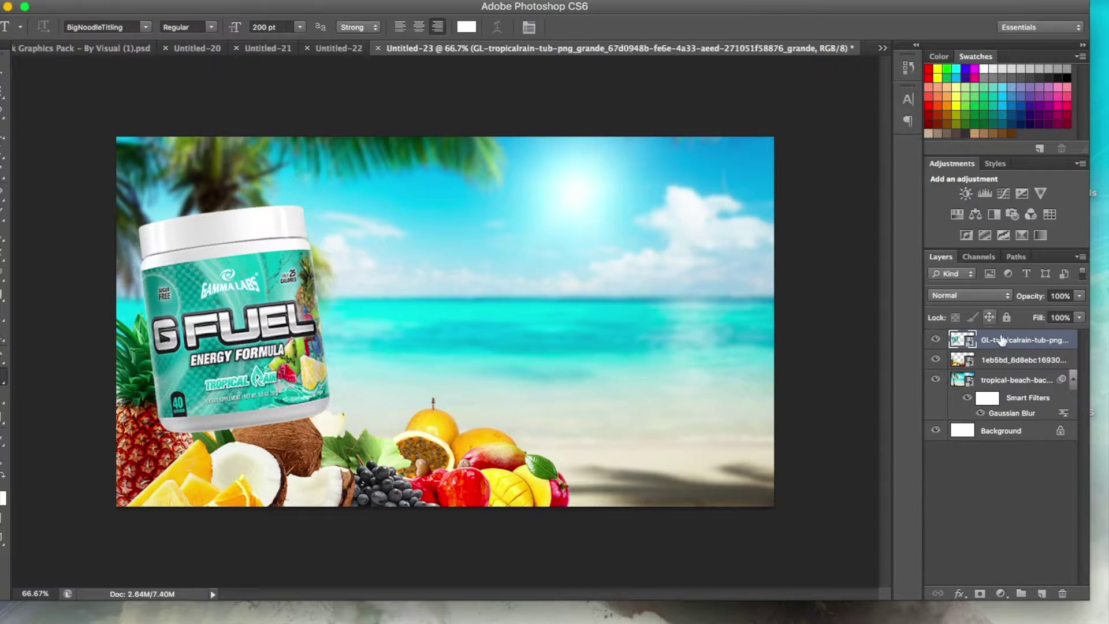
left_click_drag(1011, 339, 1011, 364)
Step: Reposition the tub further down and right with slightly less tilt
key("ctrl+t")
left_click_drag(230, 284, 219, 264)
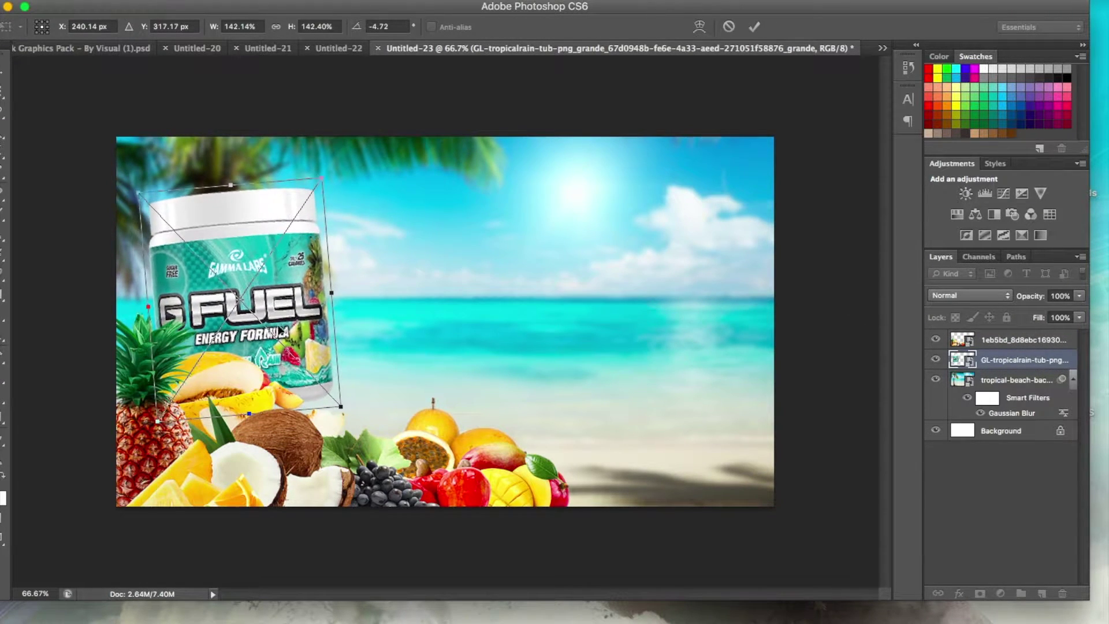
left_click_drag(323, 382, 297, 289)
left_click_drag(253, 243, 261, 257)
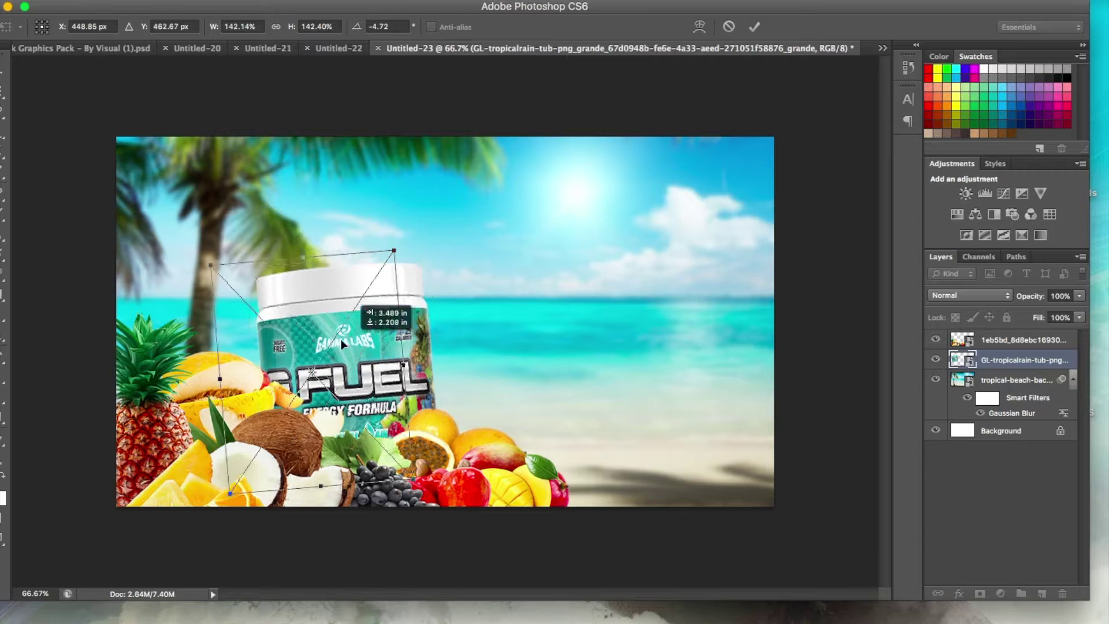
left_click_drag(261, 257, 384, 300)
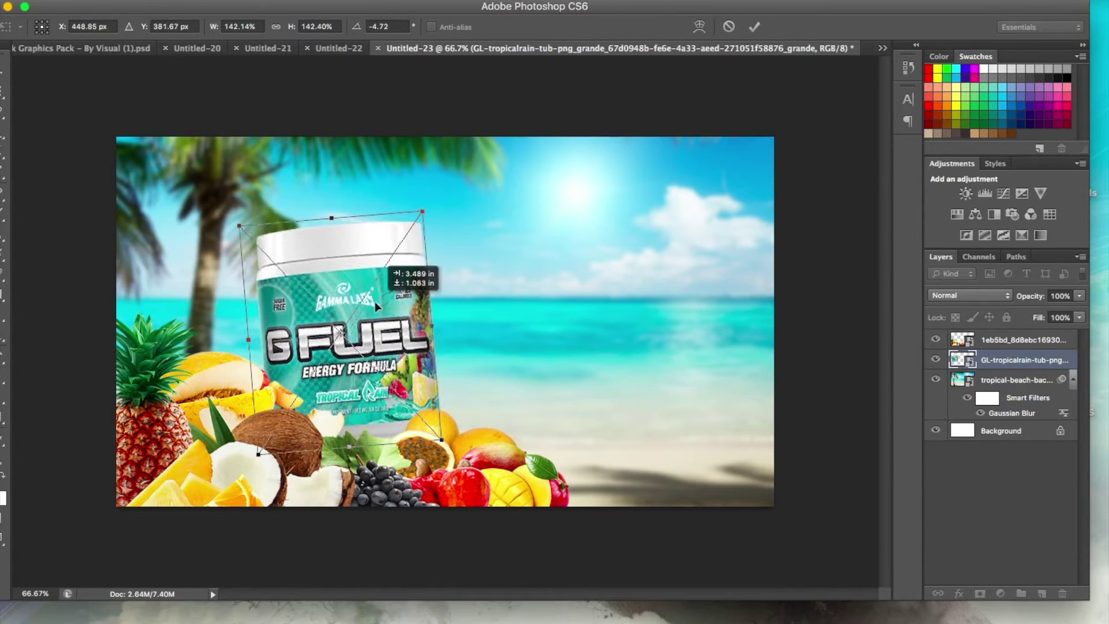
left_click(754, 27)
Step: Leave the fruit unchanged and shift the tub to the left
left_click(1000, 341)
key("ctrl+t")
key("Escape")
left_click(1023, 360)
key("ctrl+t")
mouse_move(349, 321)
left_mouse_down()
mouse_move(317, 321)
mouse_move(242, 283)
left_mouse_up()
left_click(754, 27)
Step: Shift the fruit pile slightly right and enlarge it a little
left_click(1022, 339)
key("ctrl+t")
left_click_drag(274, 445, 291, 448)
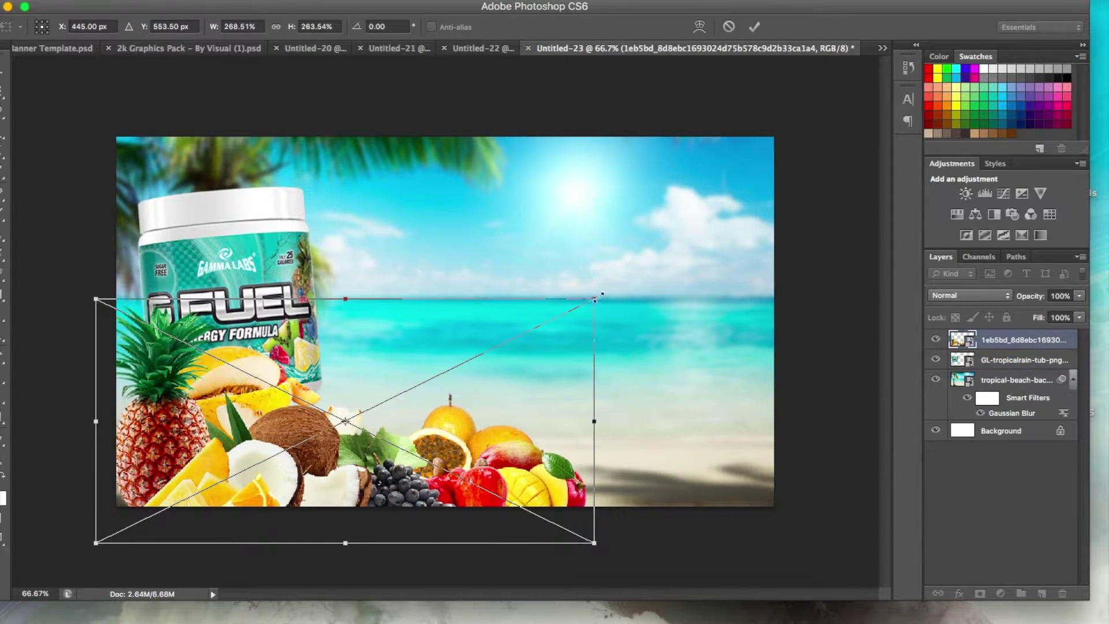
left_click_drag(594, 300, 613, 304)
key("Return")
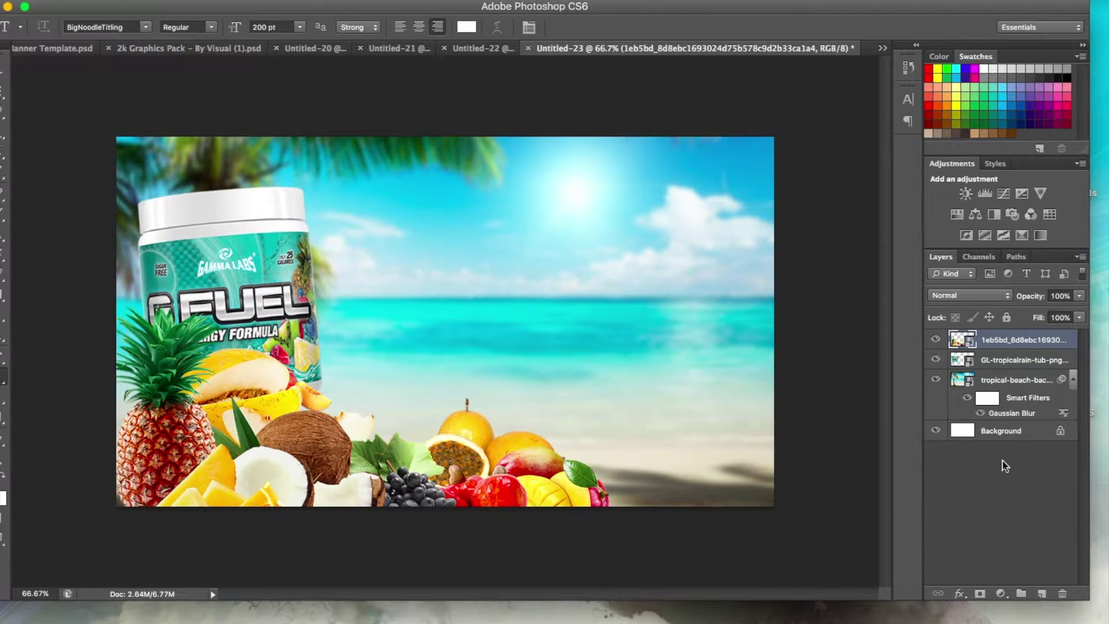
left_click(1042, 593)
left_click(144, 243)
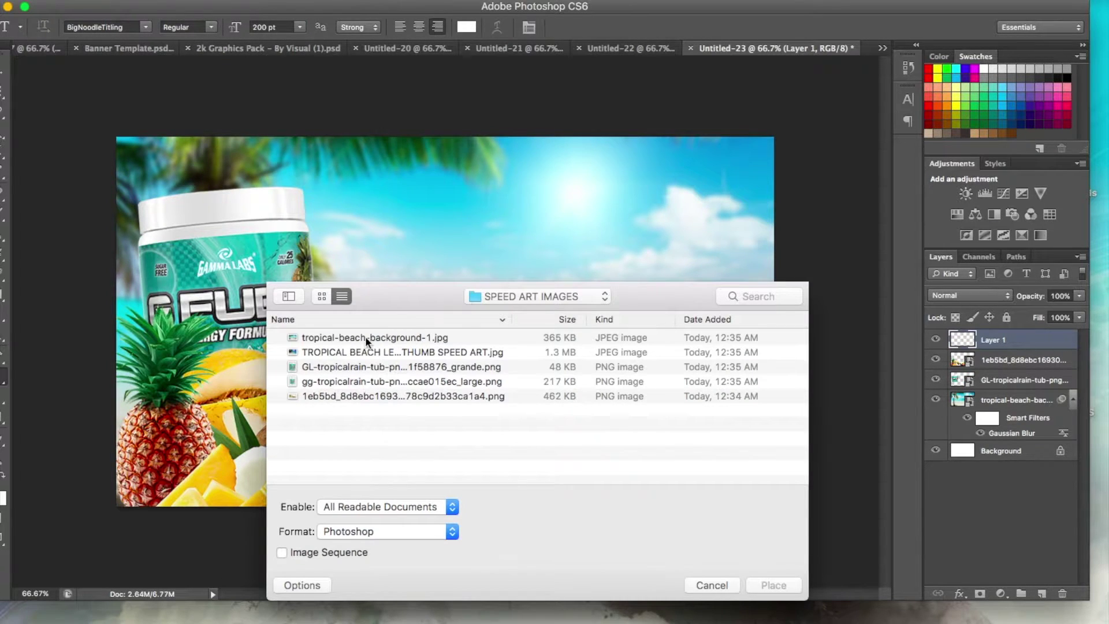
Step: Place the chrome G FUEL logo found by searching 'LOGO', tilted, behind the tub and fruit
left_click(370, 352)
left_click(755, 296)
type("LOGO")
key("Down")
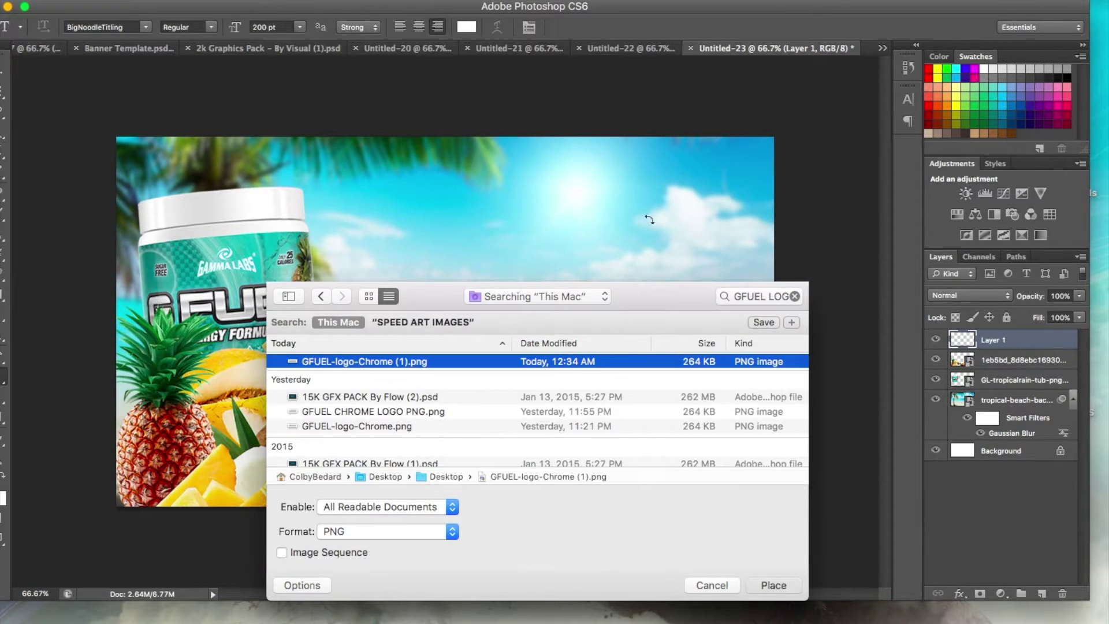
key("Return")
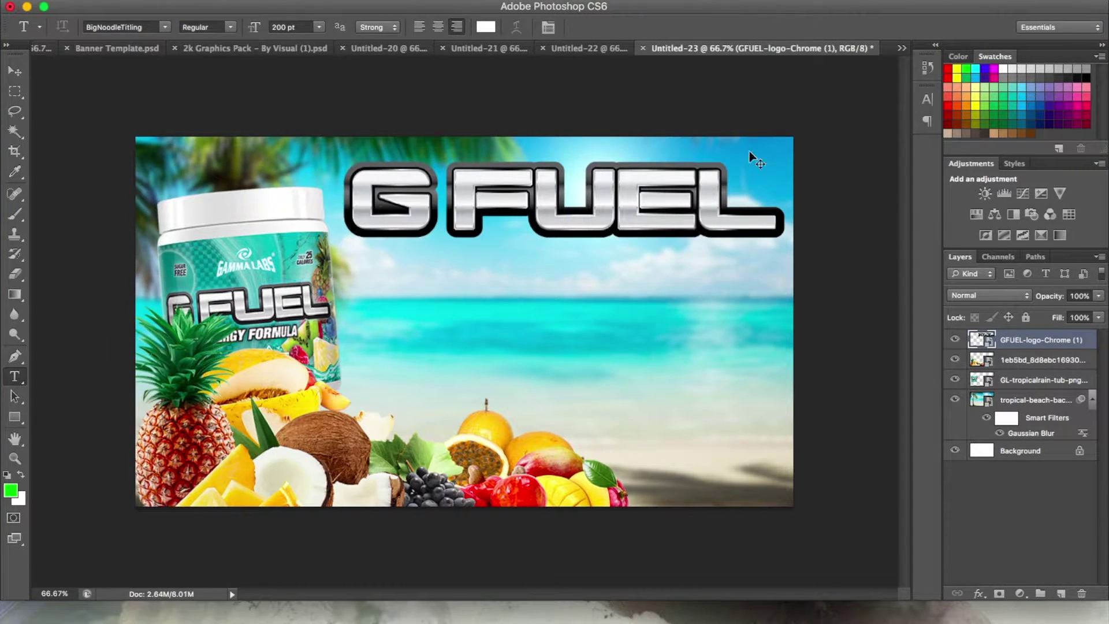
left_click_drag(788, 138, 782, 109)
left_click_drag(719, 200, 681, 185)
left_click(773, 27)
left_click_drag(1034, 340, 1026, 387)
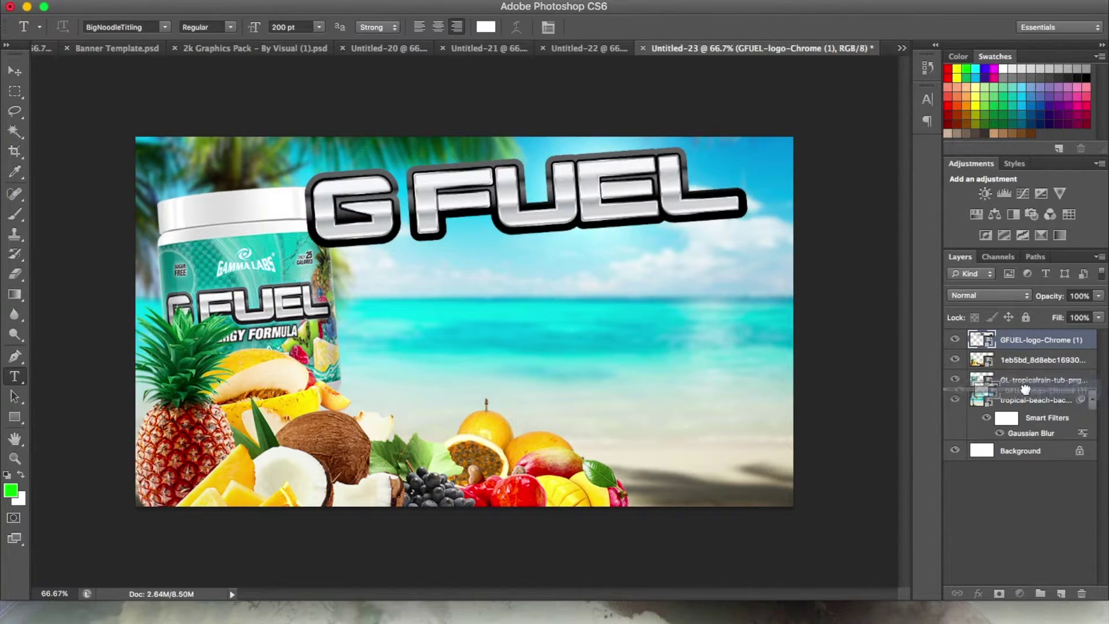
Step: Give the logo a cyan #00ffea stroke in its layer style
right_click(1029, 380)
left_click(932, 147)
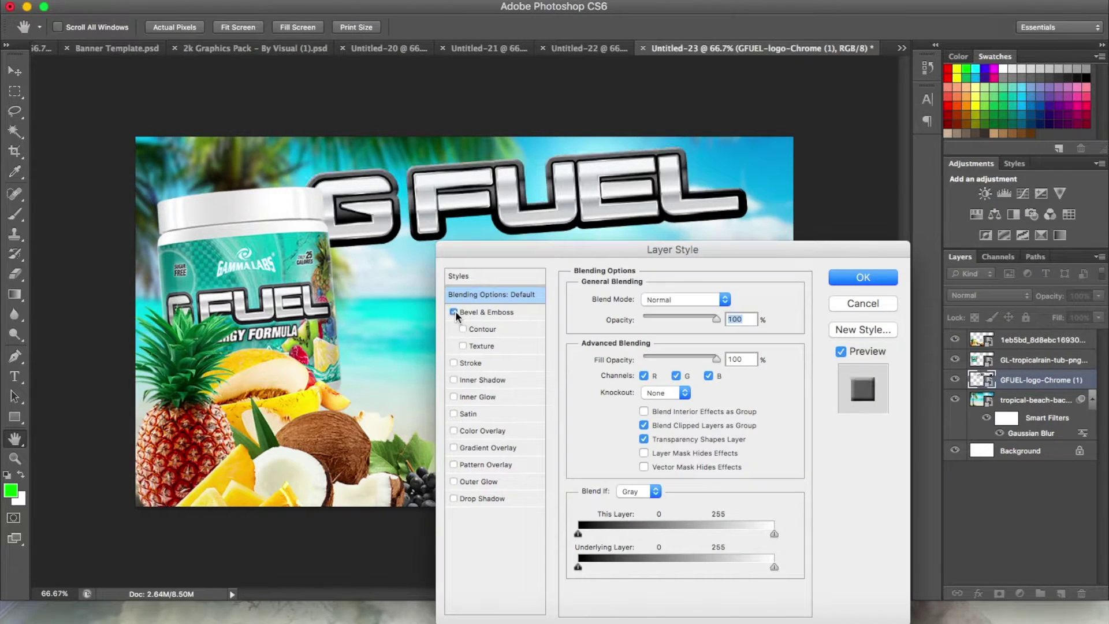
left_click(612, 409)
type("00ffea")
key("Return")
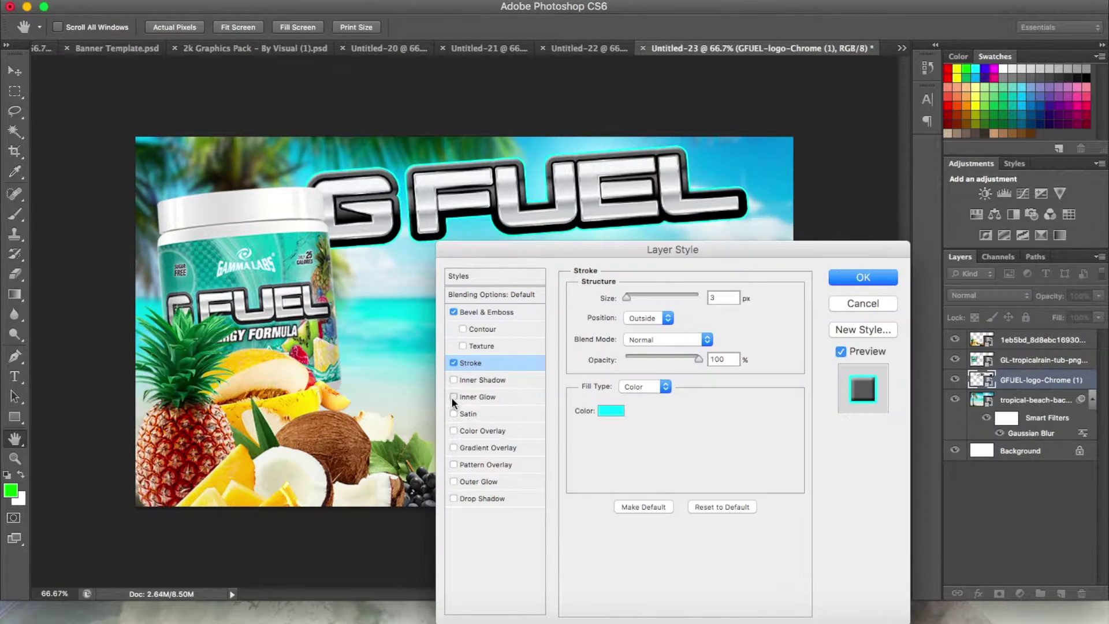
Step: Add a cyan #00eaff inner glow and an inner shadow to the logo
left_click(454, 397)
left_click(482, 380)
left_click(497, 397)
left_click(591, 360)
type("00eaff")
key("Return")
left_click(482, 380)
left_click(730, 299)
key("Return")
Step: Add a cyan outer glow and a #00f6ff drop shadow, then shift the logo right
left_click(479, 482)
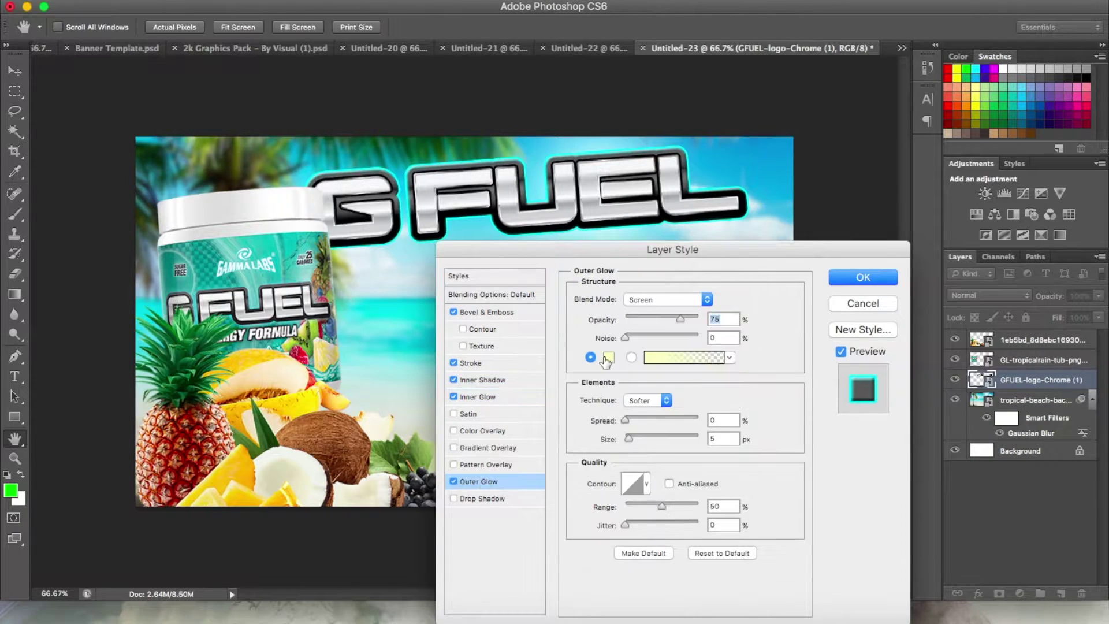
left_click(601, 357)
left_click(818, 354)
key("Return")
left_click(483, 498)
left_click(731, 298)
type("00f6ff")
key("Return")
key("Return")
key("ctrl+t")
left_click_drag(508, 183, 525, 182)
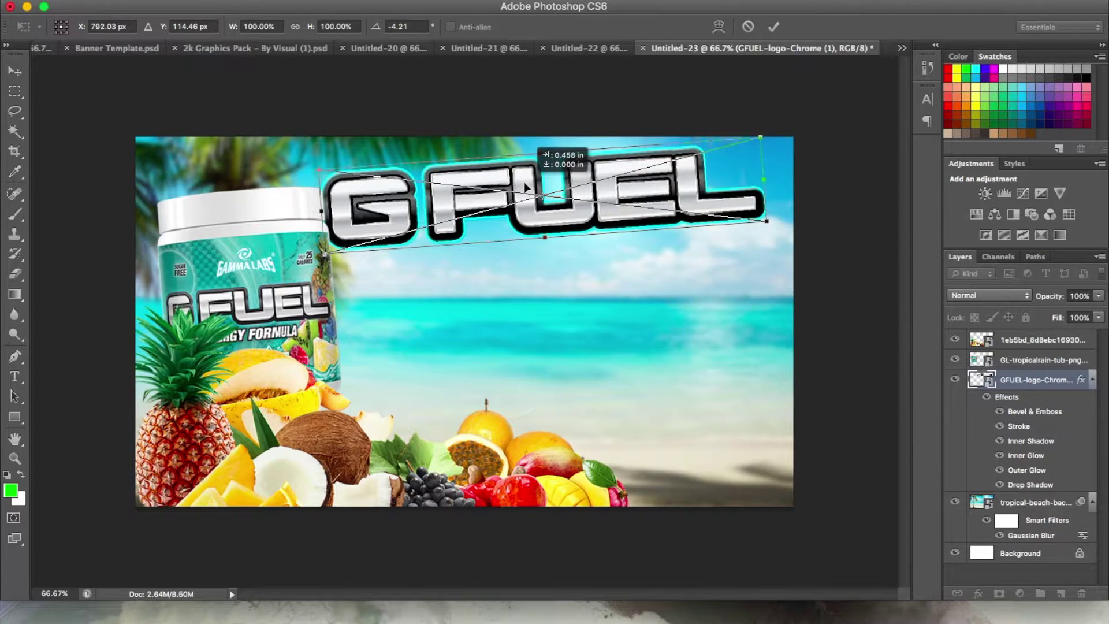
Step: Fine-tune the chrome logo's position slightly up and to the right
key("ctrl+t")
left_click_drag(695, 191, 706, 182)
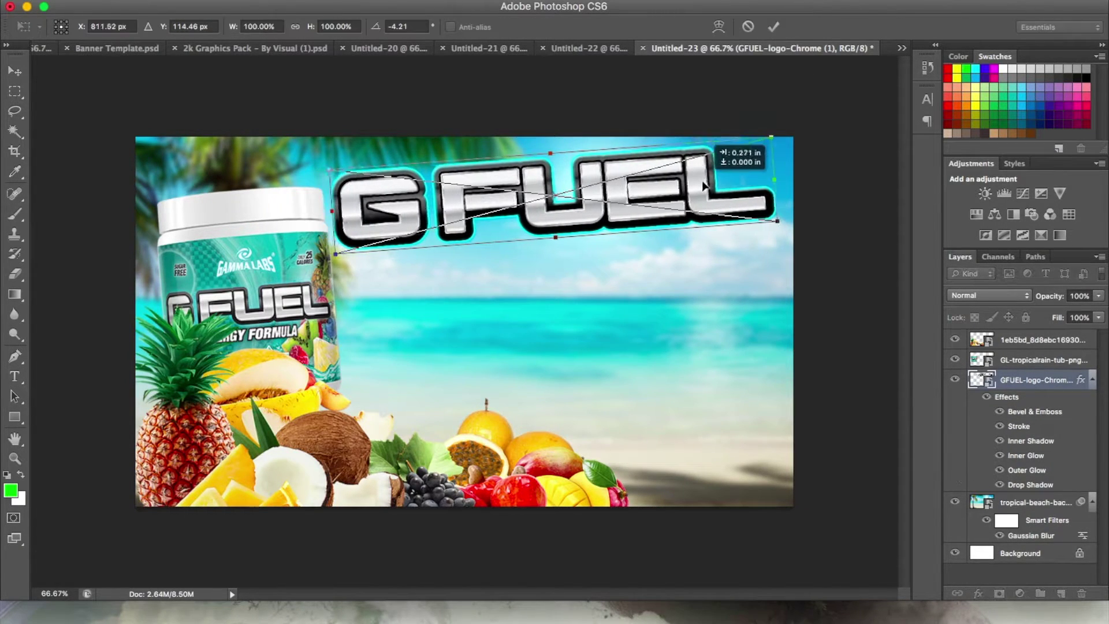
key("Return")
key("ctrl+t")
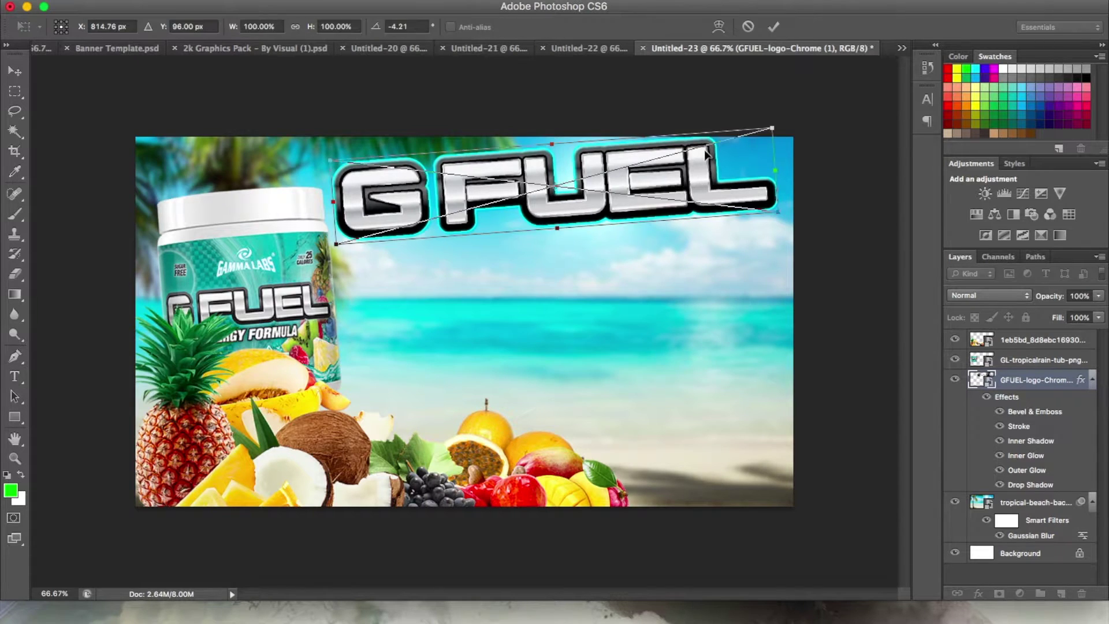
left_click_drag(705, 182, 712, 189)
key("Return")
Step: Add the white TROPICAL RAIN title, enlarged and tilted mid-banner, and open its Blending Options
left_click(1060, 594)
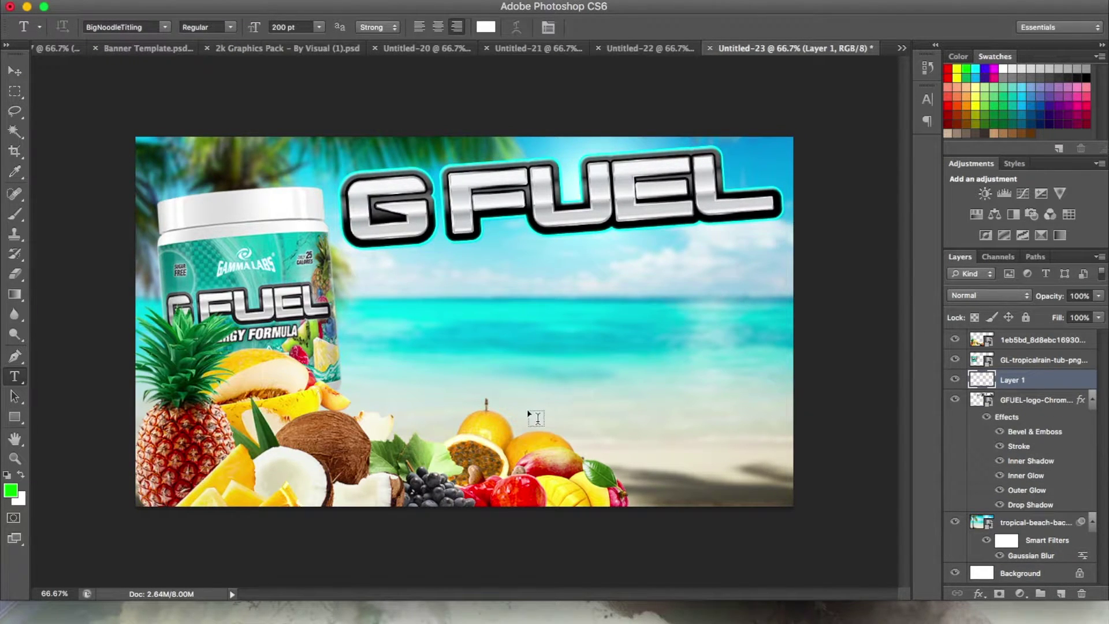
type("L RAIN")
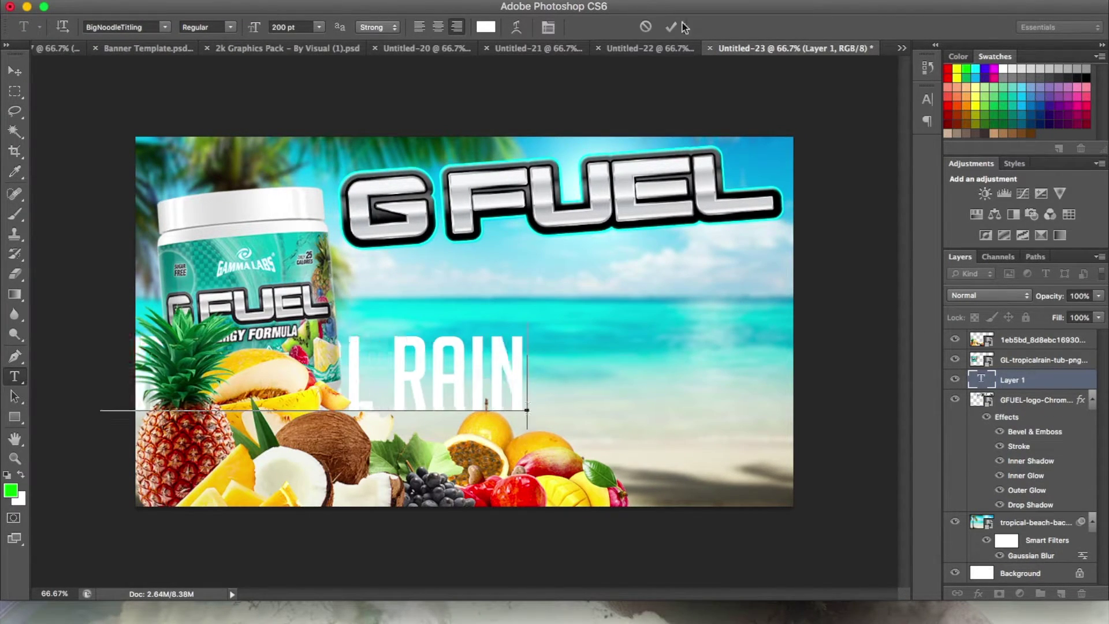
key("ctrl+Return")
key("ctrl+t")
mouse_move(531, 335)
left_mouse_down()
mouse_move(764, 341)
mouse_move(766, 315)
mouse_move(751, 360)
left_mouse_up()
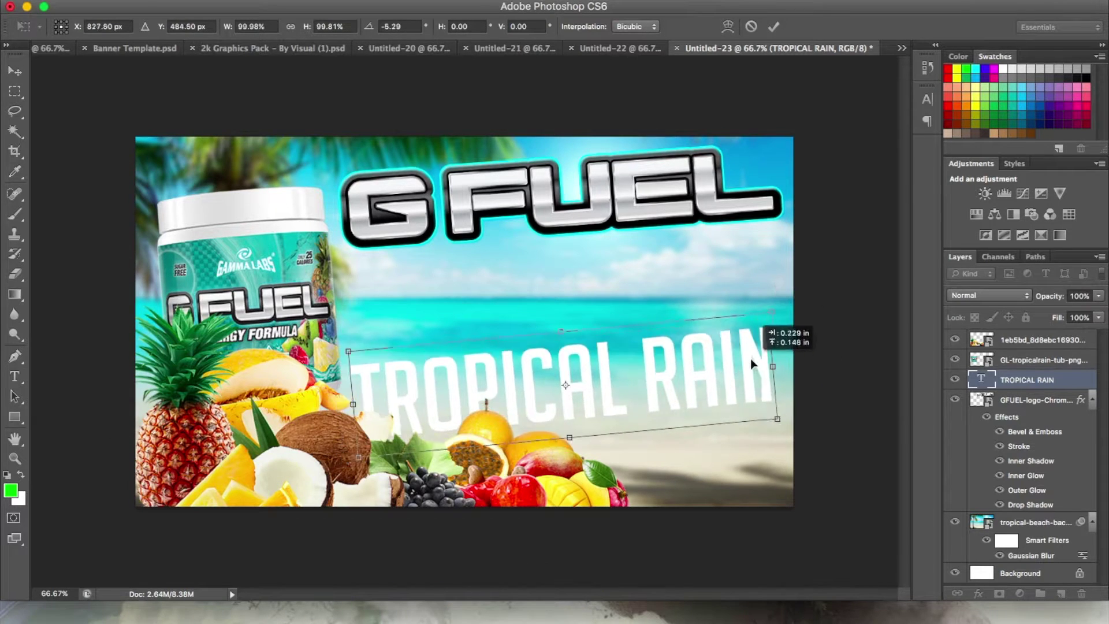
left_click(775, 27)
right_click(1030, 380)
left_click(931, 117)
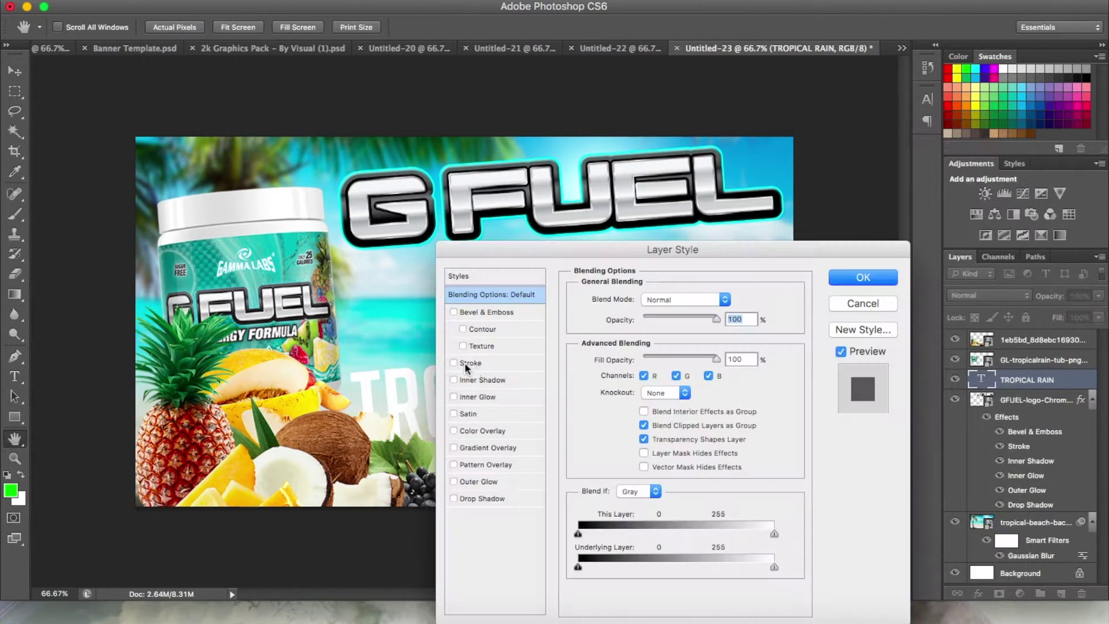
Step: Give the title a cyan stroke with reduced opacity
left_click(439, 352)
left_click_drag(571, 239, 847, 310)
left_click(859, 475)
left_click(814, 351)
left_click(795, 287)
left_click(957, 245)
left_click_drag(947, 424, 898, 424)
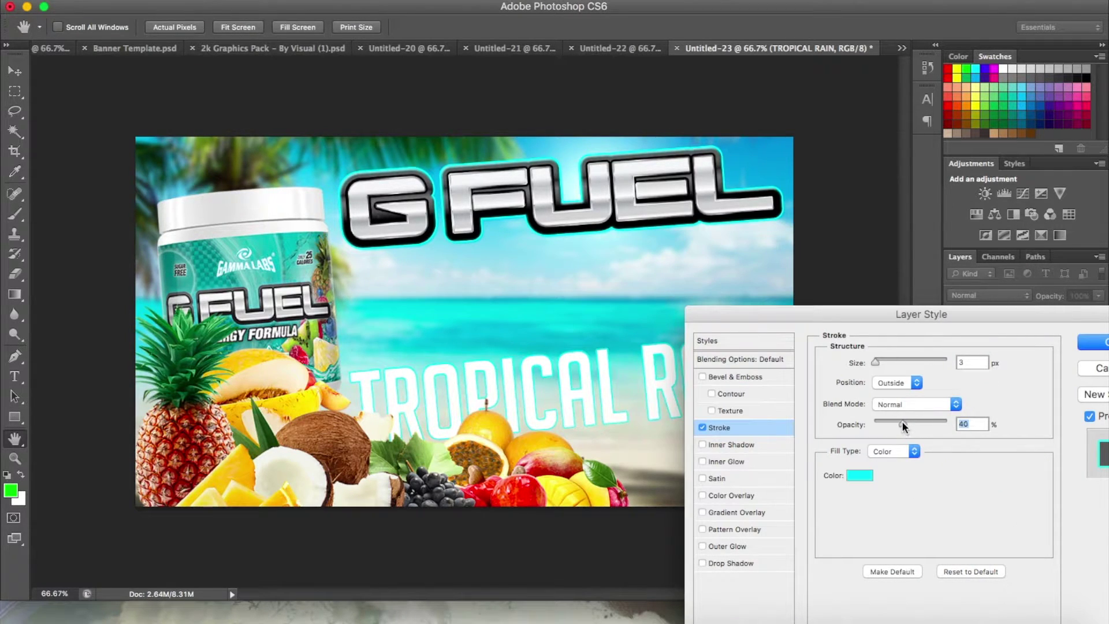
Step: Add an inner shadow and inner glow to the title, both coloured #00fff8
left_click(711, 446)
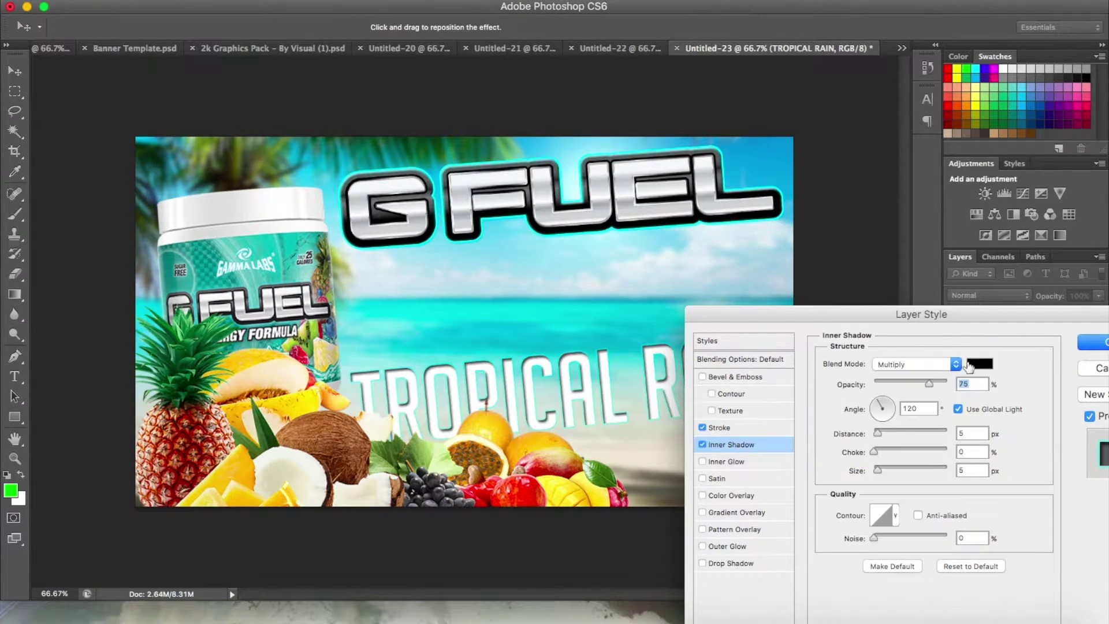
left_click(976, 363)
key("Return")
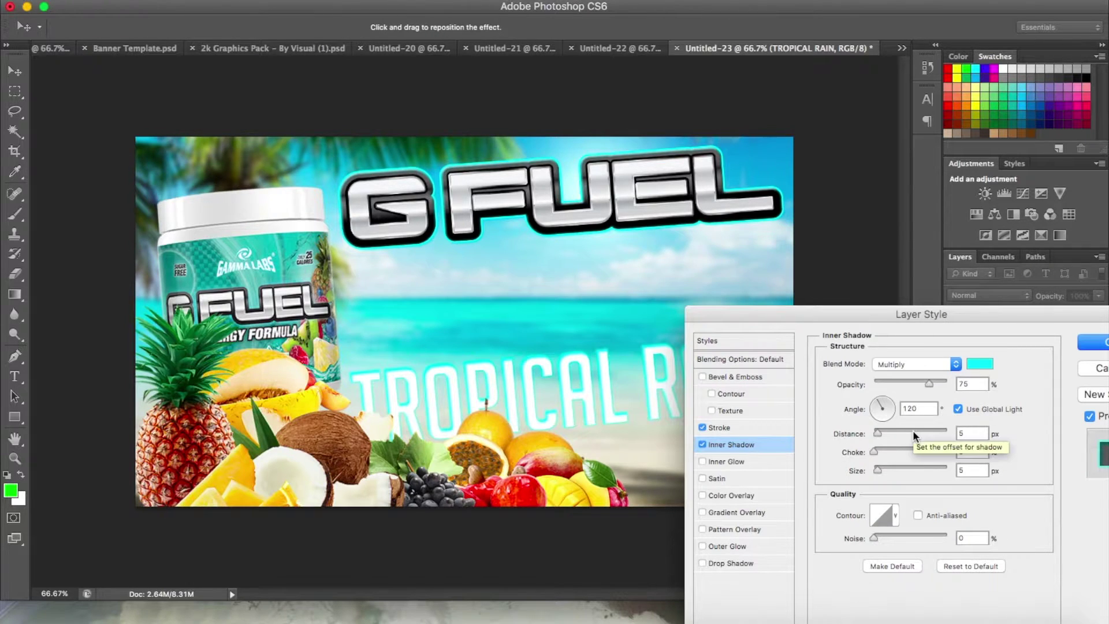
left_click(712, 462)
left_click(872, 424)
left_click(814, 350)
type("00fff8")
key("Return")
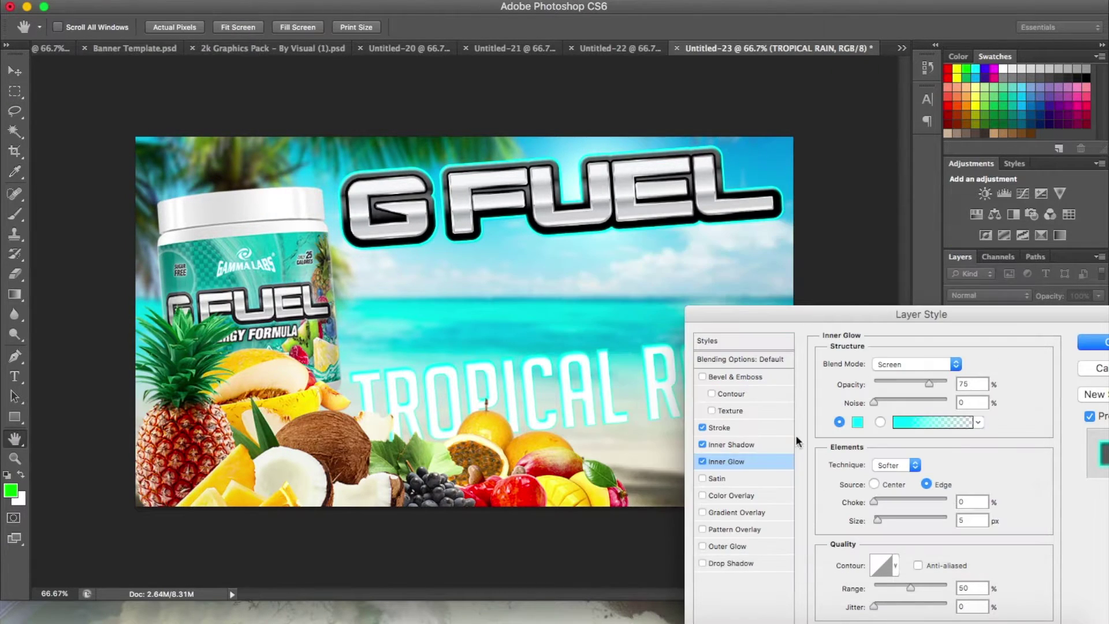
left_click(723, 446)
left_click(976, 364)
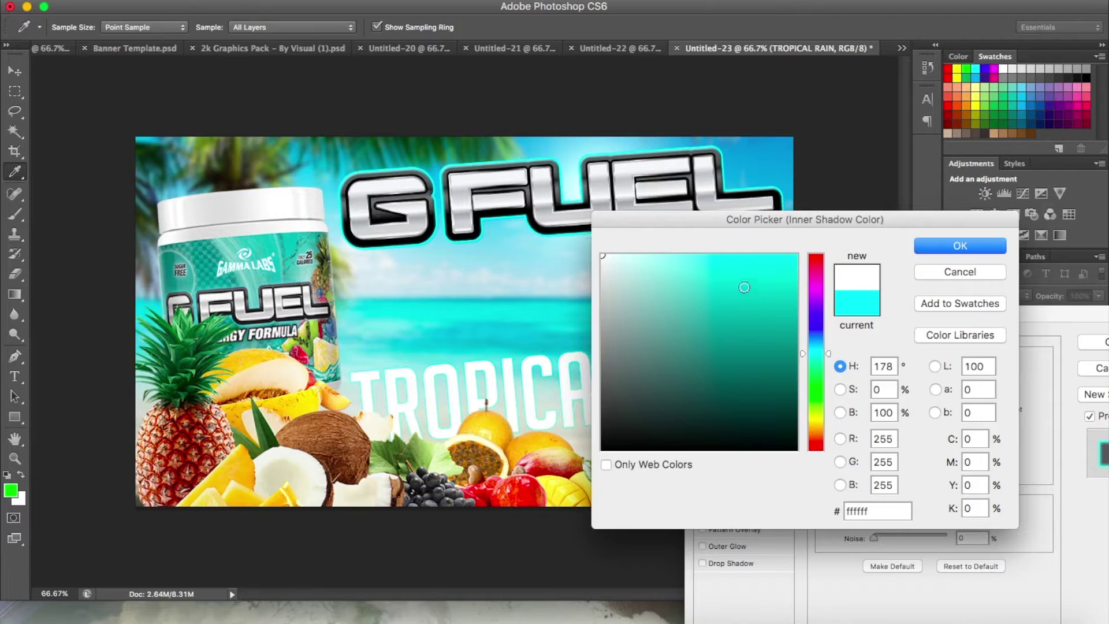
type("00fff8")
key("Return")
Step: Add a #00fff8 outer glow and a drop shadow to the title, then apply the styles
left_click(722, 546)
left_click(919, 488)
left_click(777, 307)
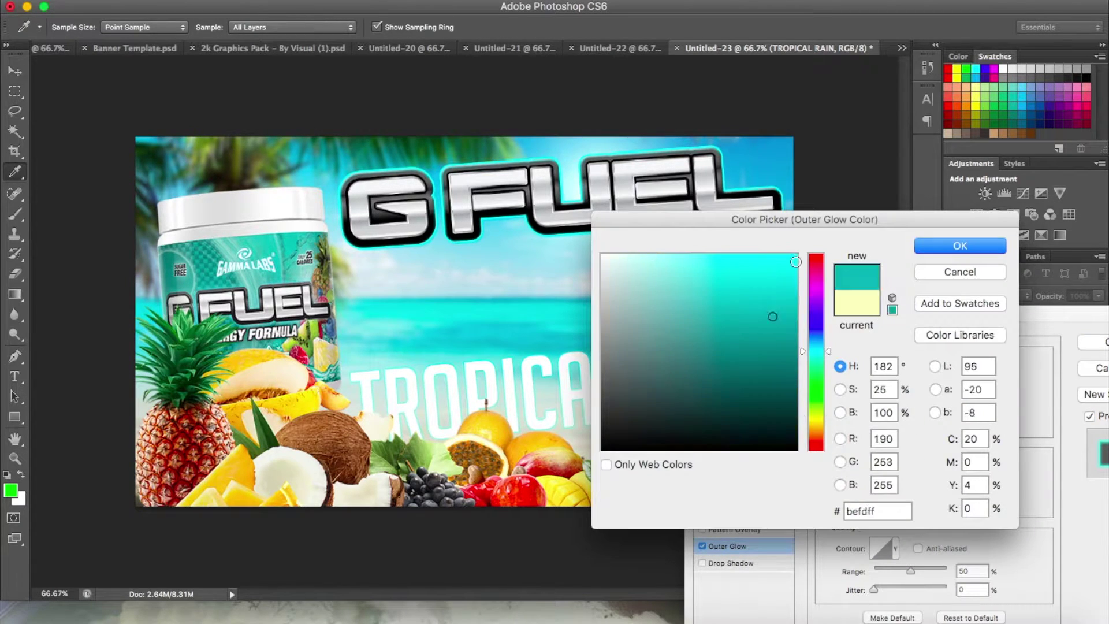
type("00fff8")
left_click(960, 246)
left_click(729, 563)
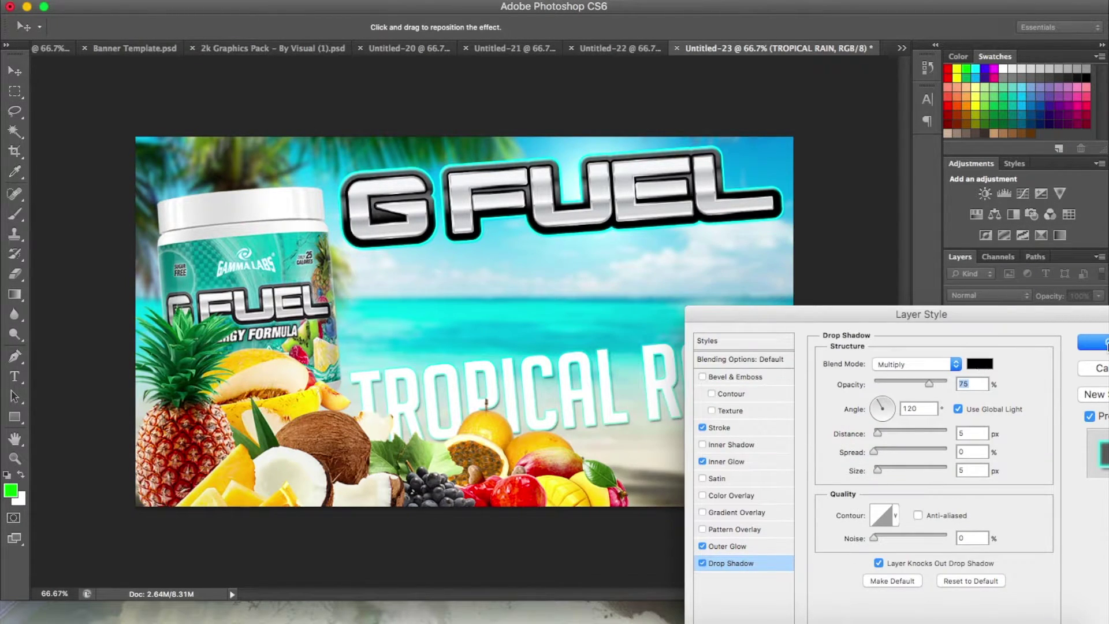
left_click(1106, 345)
Step: Nudge the title into position and leave the GFUEL logo level
key("ctrl+t")
left_click_drag(658, 353, 664, 340)
key("Return")
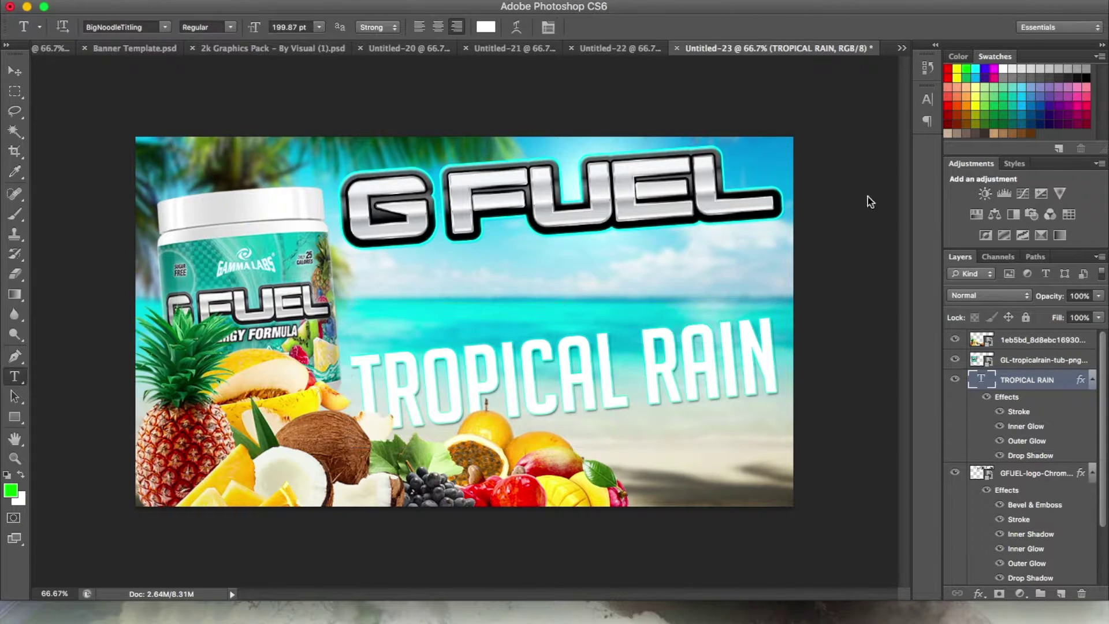
left_click(1034, 473)
key("ctrl+t")
left_click_drag(792, 169, 777, 115)
key("Return")
key("t")
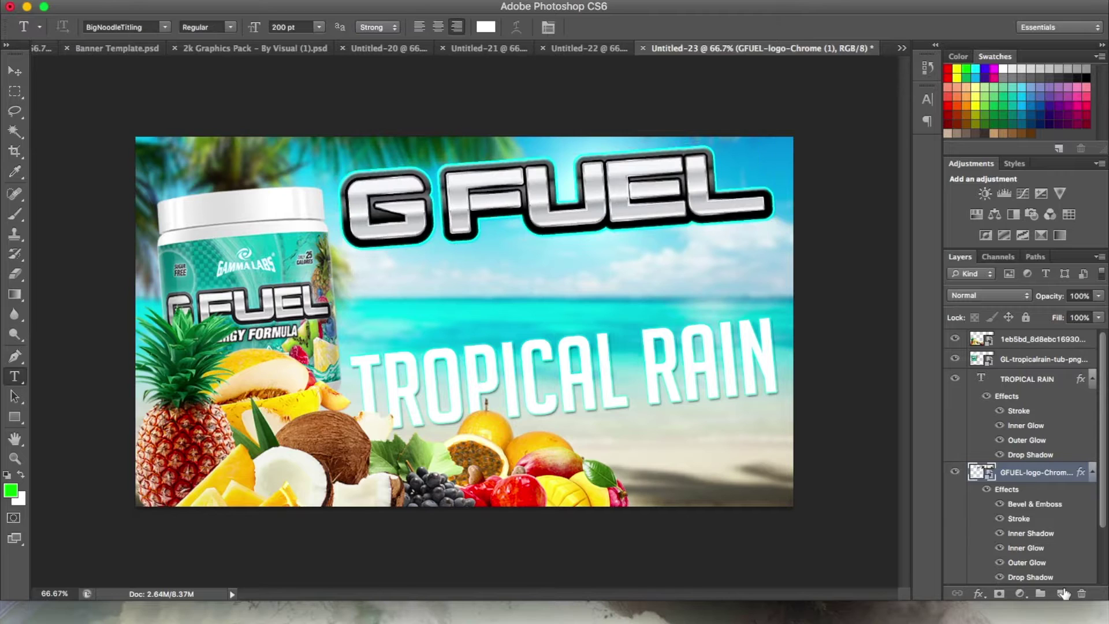
Step: Create a new layer and start setting its gradient's left colour stop to yellow
key("ctrl+shift+alt+n")
left_click(104, 28)
double_click(718, 512)
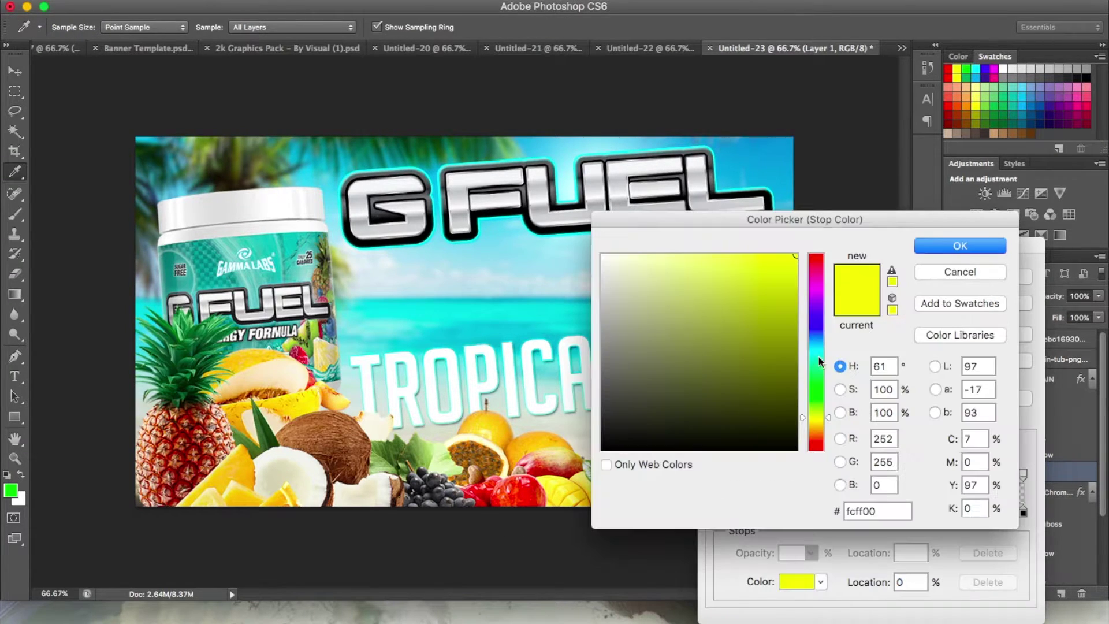
Step: Set a cyan gradient stop, lay the gradient over the lower banner, and move Layer 1 to the top
left_click(823, 362)
left_click(968, 251)
left_click(1003, 278)
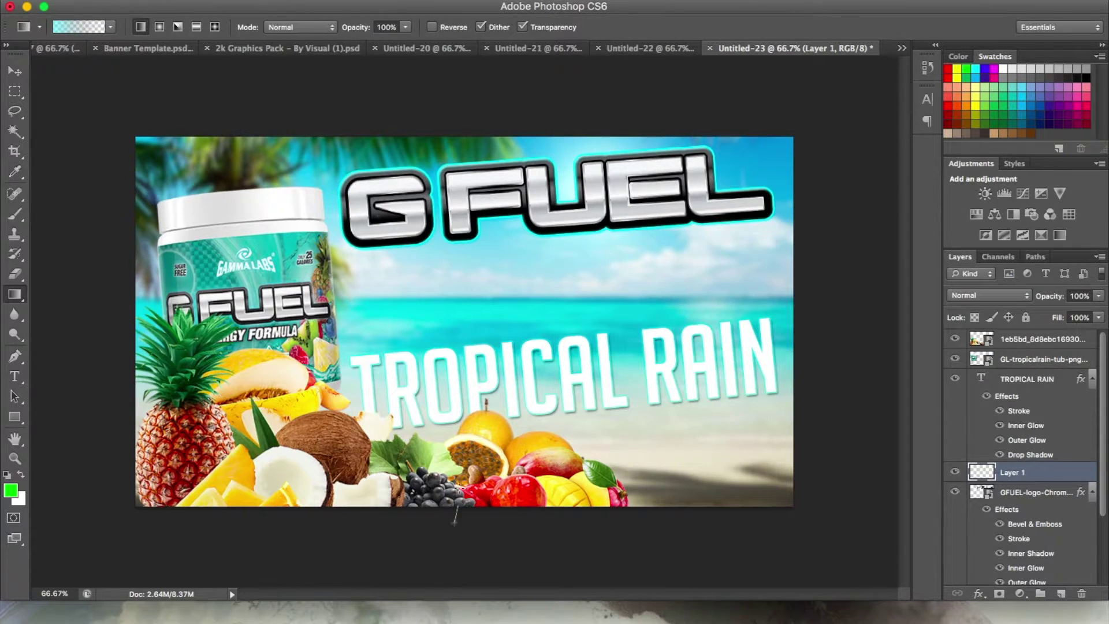
left_click_drag(453, 391, 452, 391)
left_click_drag(1018, 473, 1017, 336)
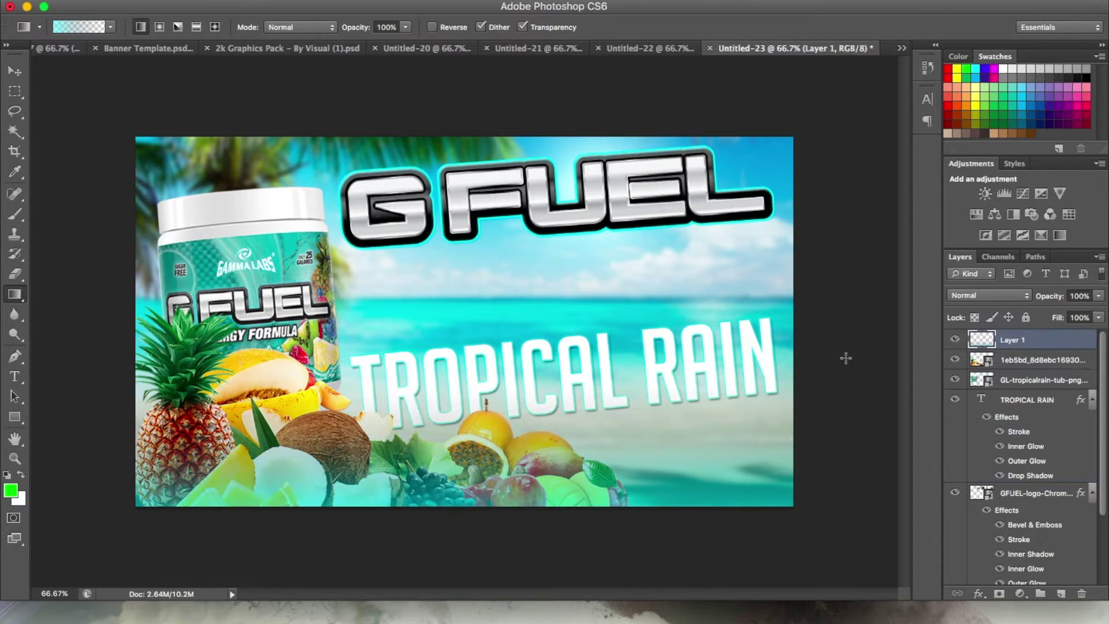
Step: Redraw the cyan gradient up from the bottom edge and make the fruit layer partly transparent
left_click_drag(450, 420, 451, 421)
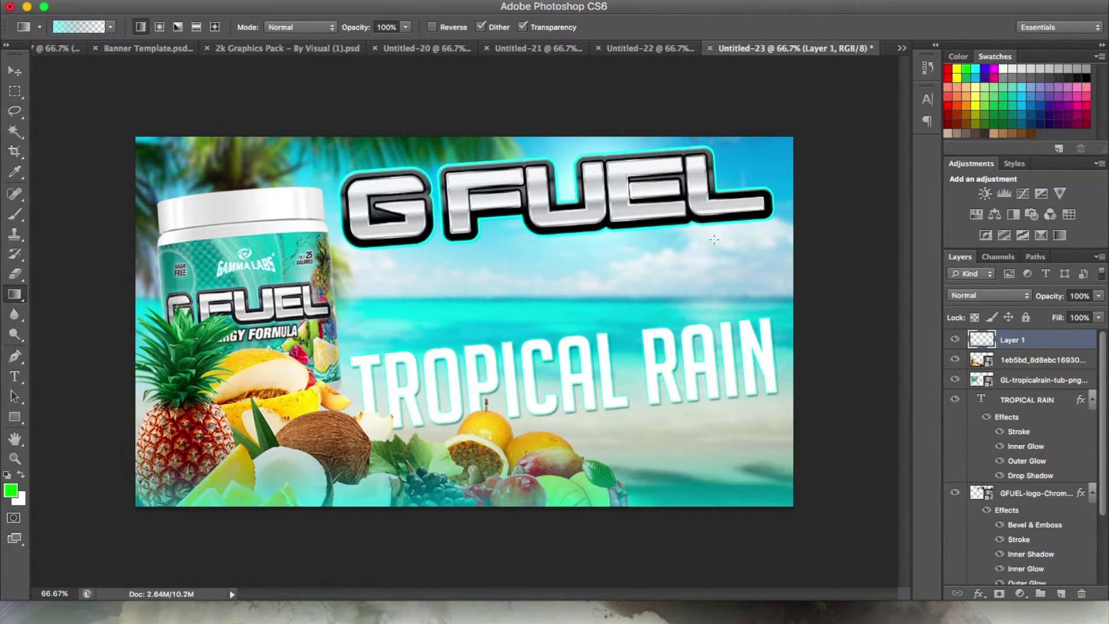
left_click(1019, 362)
left_click_drag(1083, 315, 1088, 318)
Step: Enlarge the GFUEL tub and shift it left
left_click(1021, 381)
key("ctrl+t")
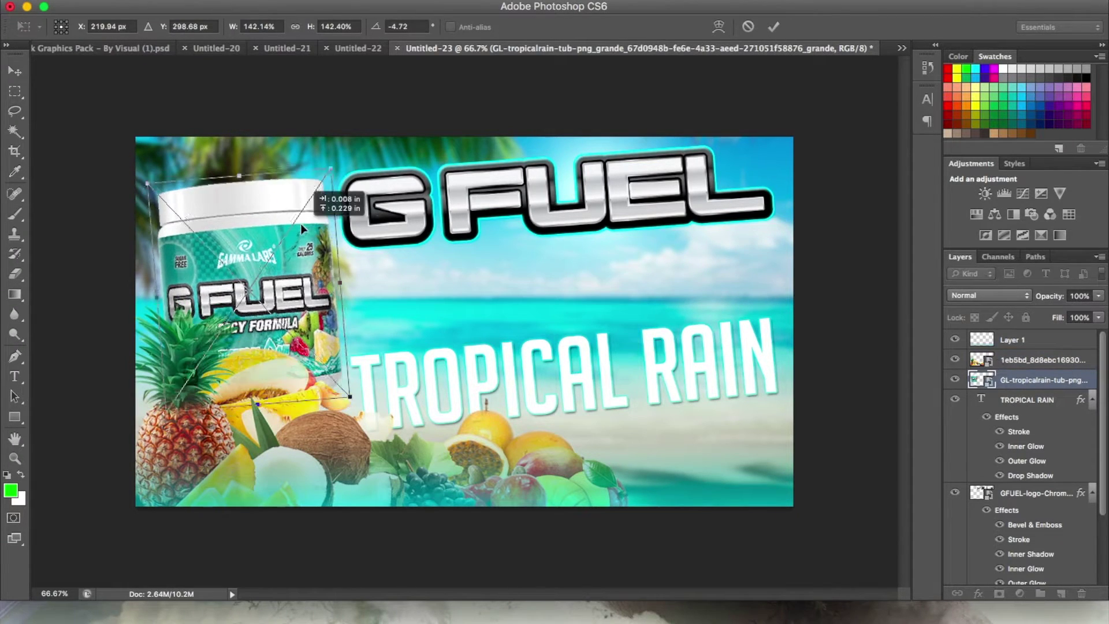
left_click_drag(300, 223, 288, 220)
left_click(775, 27)
Step: Scale the GFUEL logo down and move it left and up
left_click(1037, 492)
key("ctrl+t")
left_click_drag(340, 152, 354, 171)
mouse_move(700, 186)
left_mouse_down()
mouse_move(681, 181)
mouse_move(694, 184)
left_mouse_up()
left_click(775, 27)
Step: Rotate the TROPICAL RAIN title slightly
left_click(1027, 380)
key("ctrl+t")
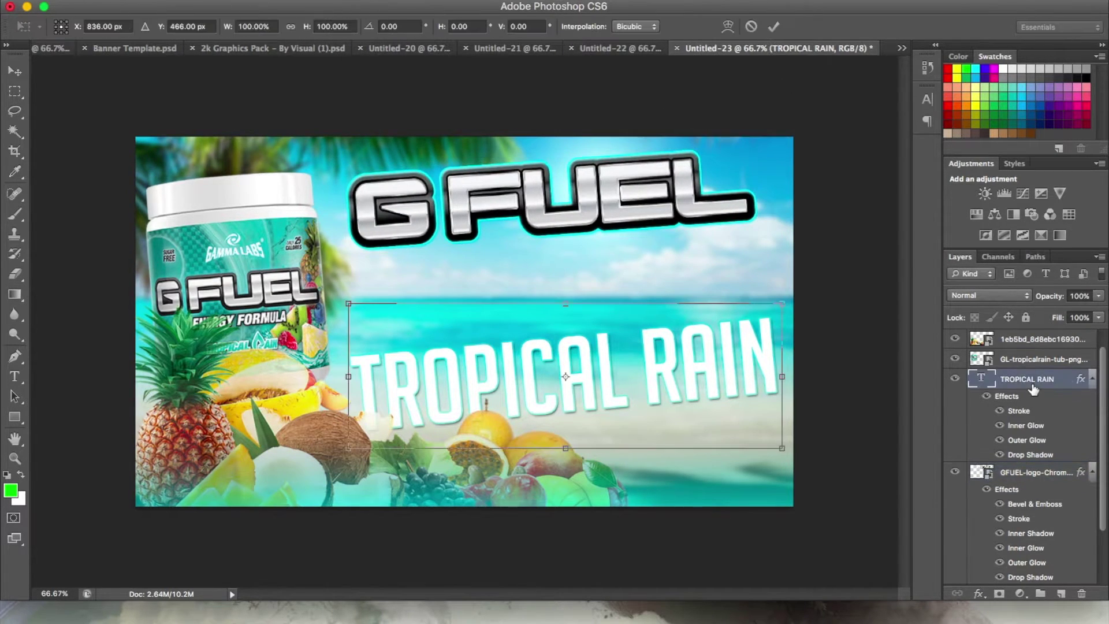
left_click_drag(786, 295, 806, 323)
key("Return")
Step: Draw a no-fill rectangle with a 13 pt cyan stroke over the banner
key("g")
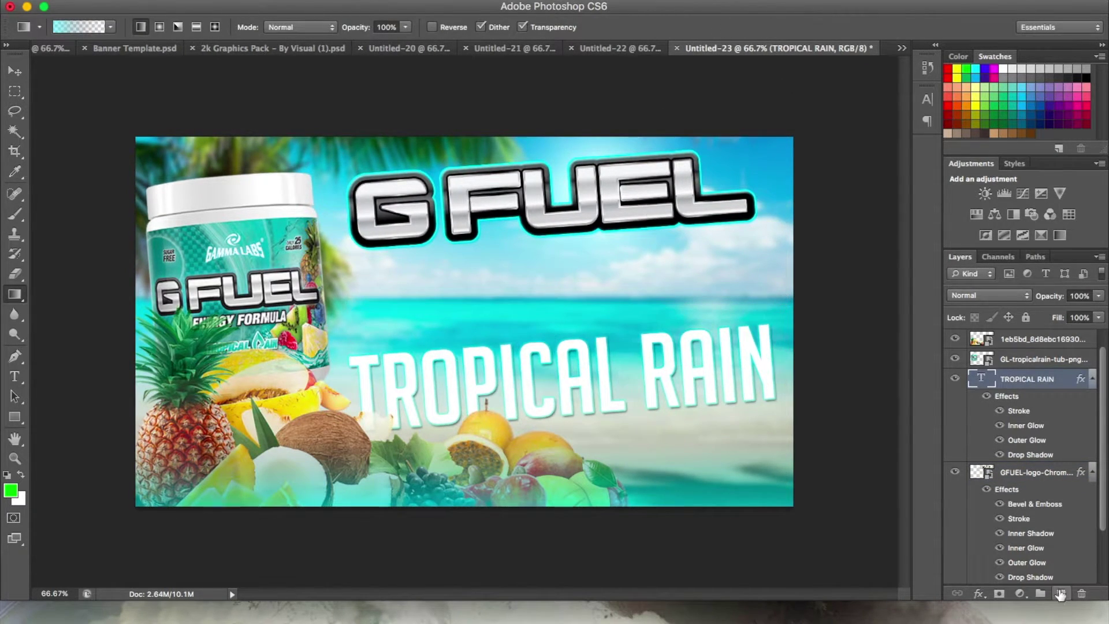
key("ctrl+shift+alt+n")
left_click_drag(831, 546, 812, 526)
left_click(137, 27)
left_click(125, 96)
Step: Fit the border rectangle to the banner edges and enable Gradient Overlay on TROPICAL RAIN
key("ctrl+t")
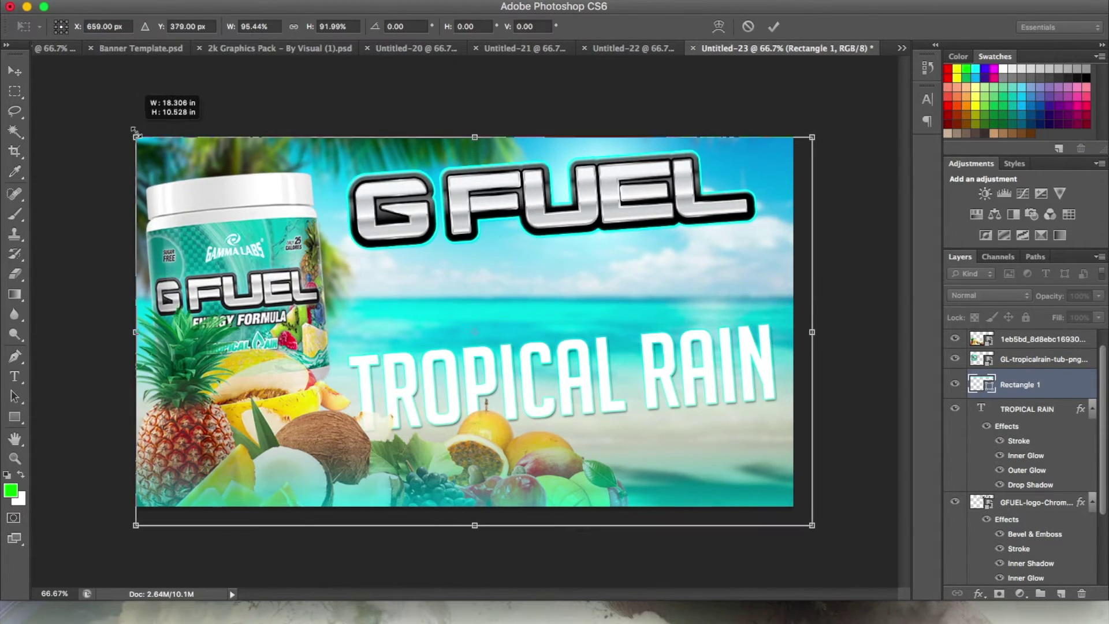
left_click(774, 27)
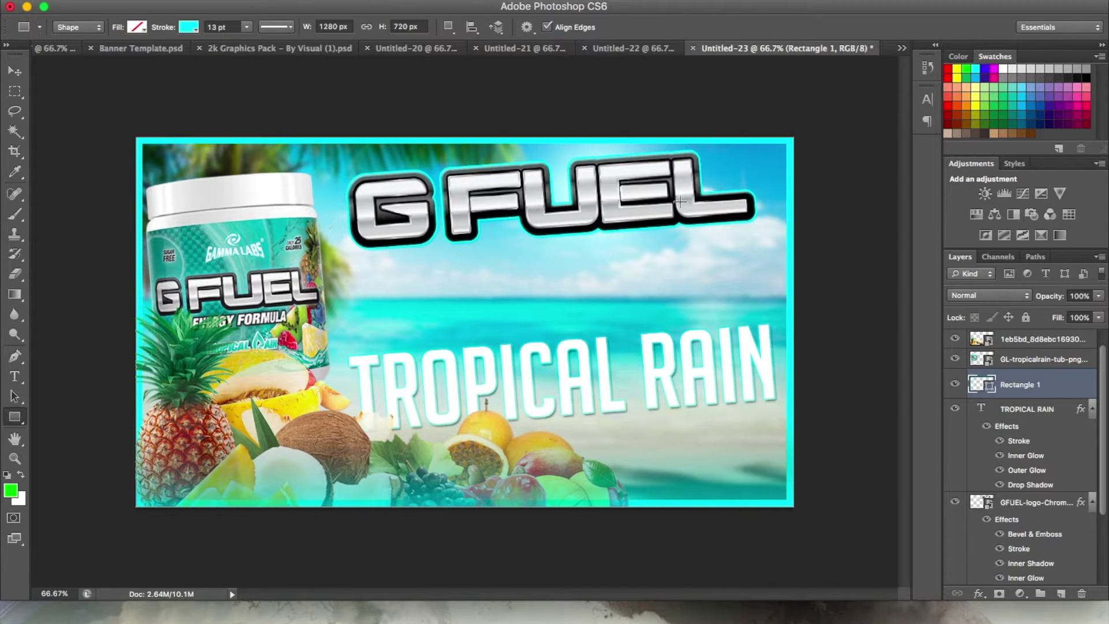
double_click(1063, 411)
left_click(676, 447)
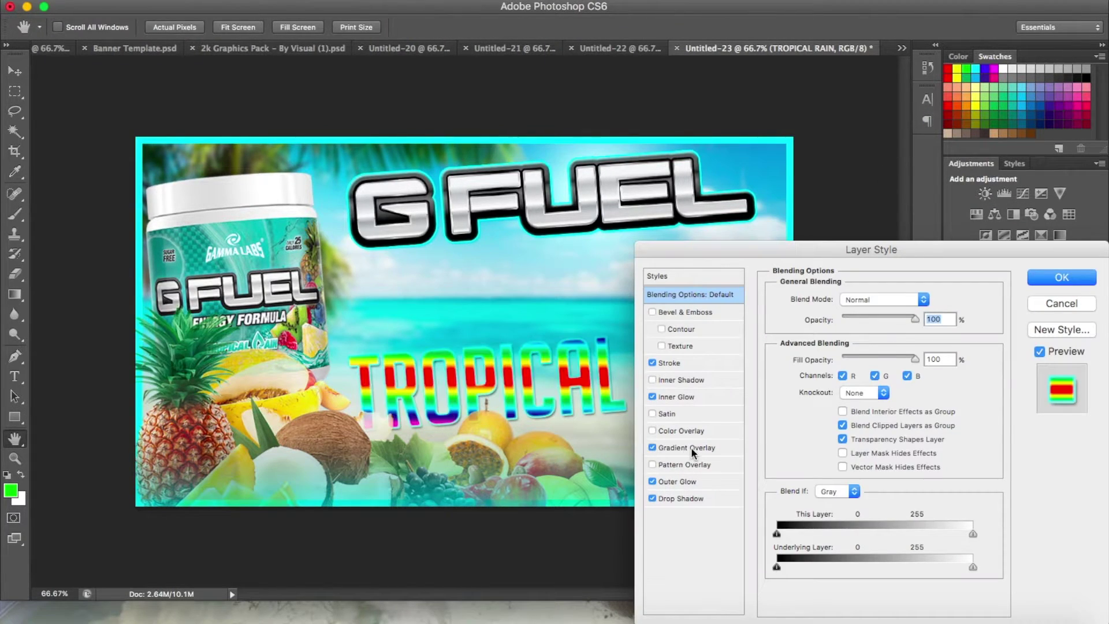
Step: Give the TROPICAL RAIN gradient overlay a cyan-to-white gradient and apply it
left_click(859, 332)
double_click(720, 512)
left_click(810, 354)
left_click(798, 254)
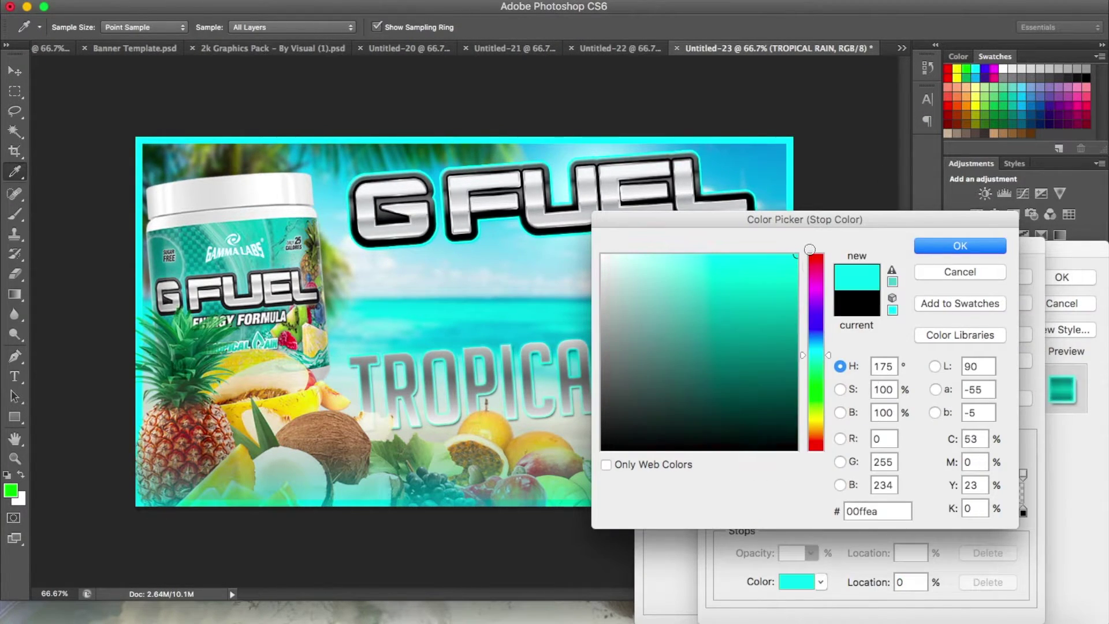
left_click(960, 246)
double_click(1023, 511)
left_click(602, 254)
left_click(960, 246)
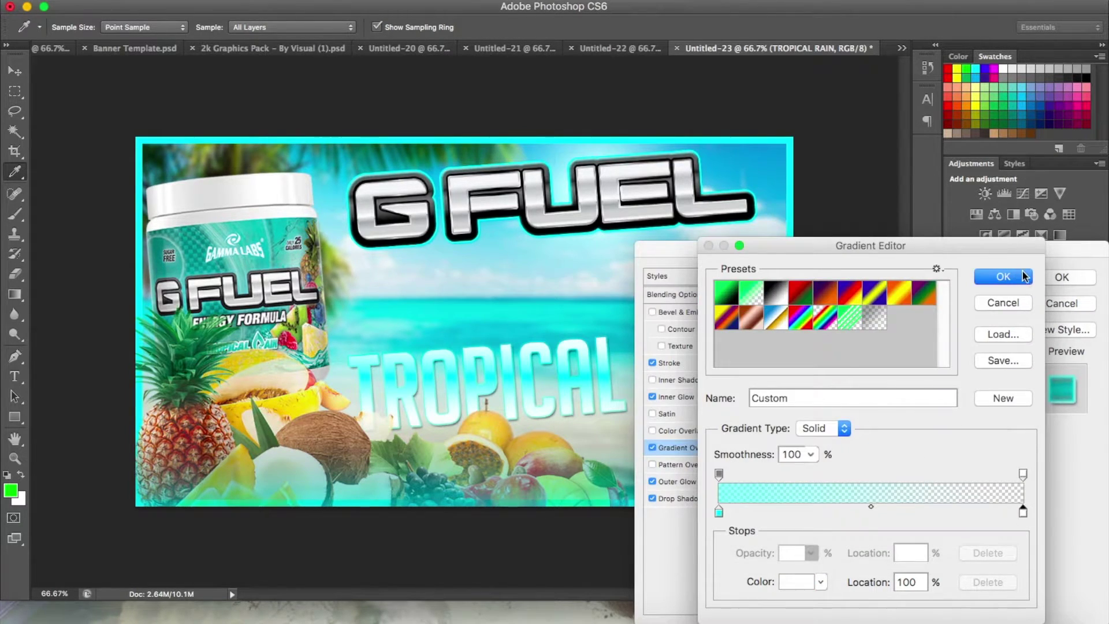
left_click(999, 278)
left_click(998, 315)
Step: Enlarge the fruit image and commit its placement in the lower-left corner
left_click(1035, 340)
key("ctrl+t")
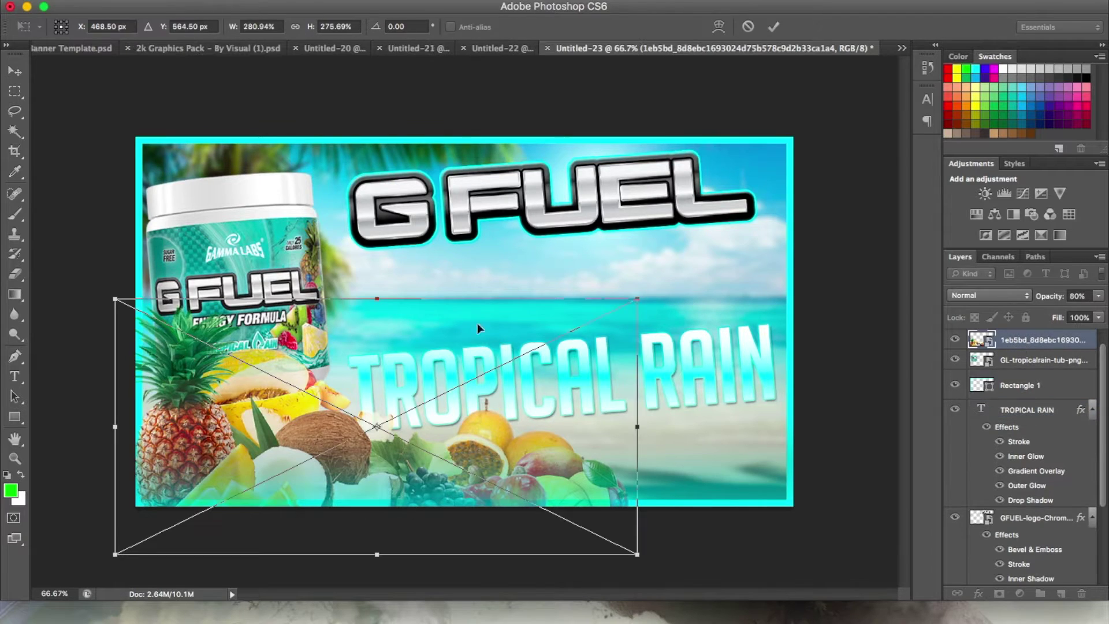
left_click_drag(595, 294, 610, 304)
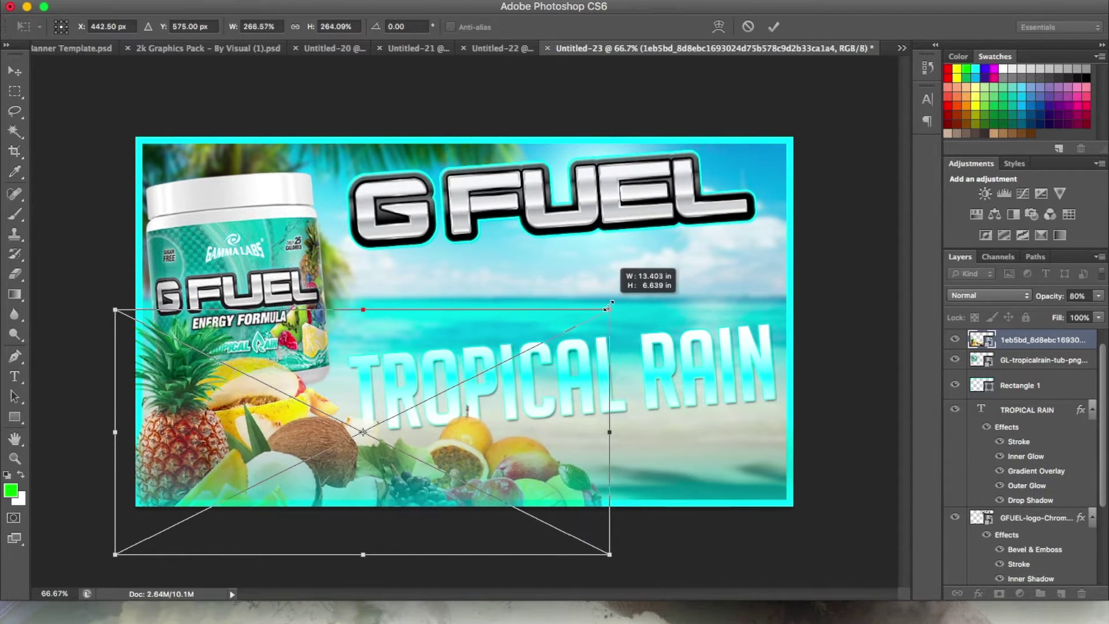
left_click(773, 26)
Step: Tilt the G Fuel tub slightly and commit the rotation
left_click(1040, 360)
key("ctrl+t")
mouse_move(334, 159)
left_mouse_down()
mouse_move(323, 152)
mouse_move(334, 159)
left_mouse_up()
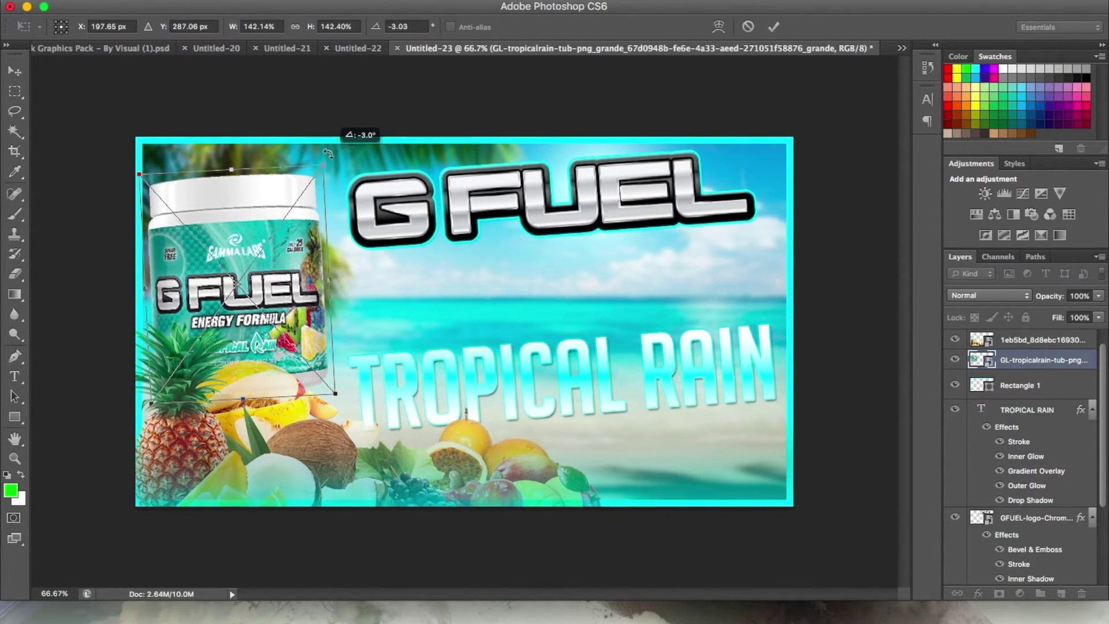
key("Return")
key("u")
left_click(163, 609)
Step: Search Google Images for 'gfuel logo png'
type("googl")
key("Return")
type("gfuel logo png")
key("Return")
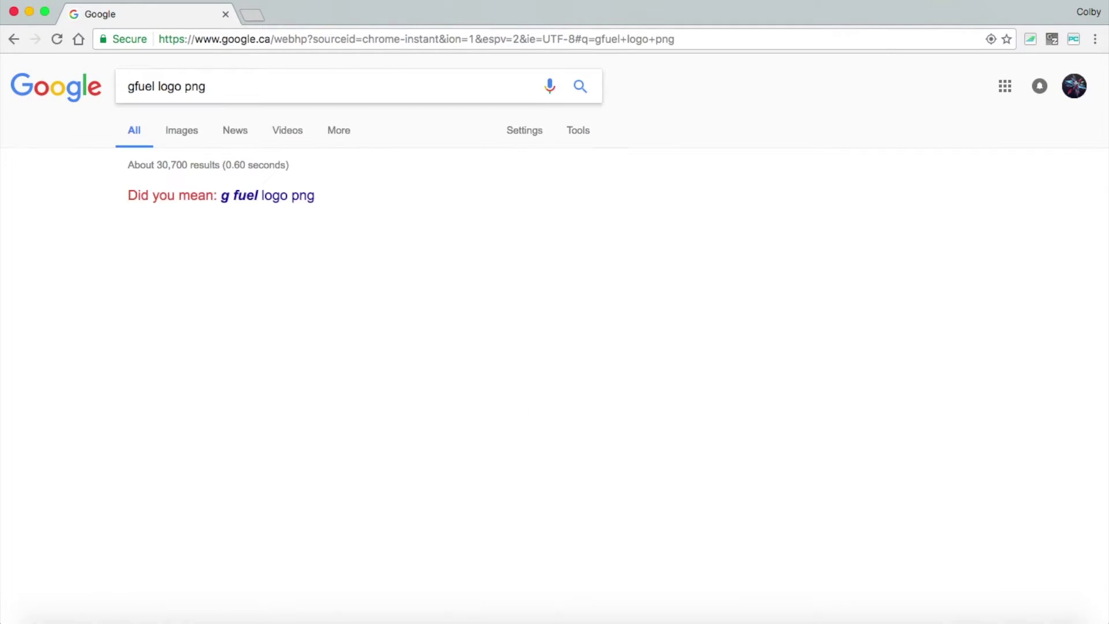
left_click(180, 134)
scroll(589, 285, "down", 1)
Step: Save the swirl logo as Gfuel1 (1).png in SPEED ART IMAGES and return to Photoshop
left_click(589, 285)
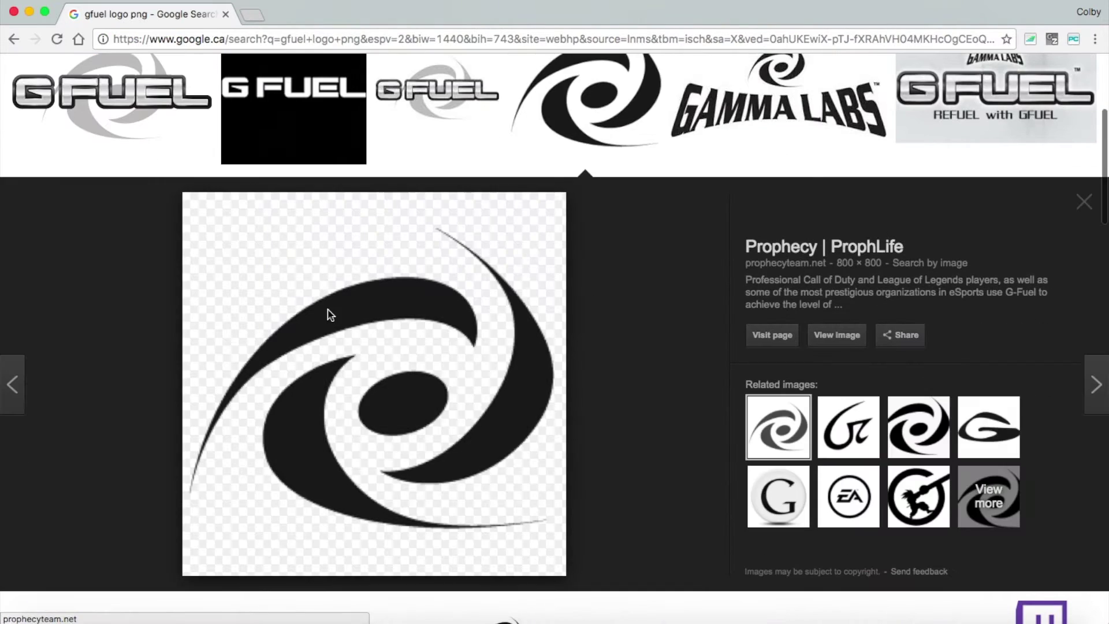
right_click(327, 312)
left_click(347, 358)
left_click(555, 125)
left_click(520, 330)
key("Return")
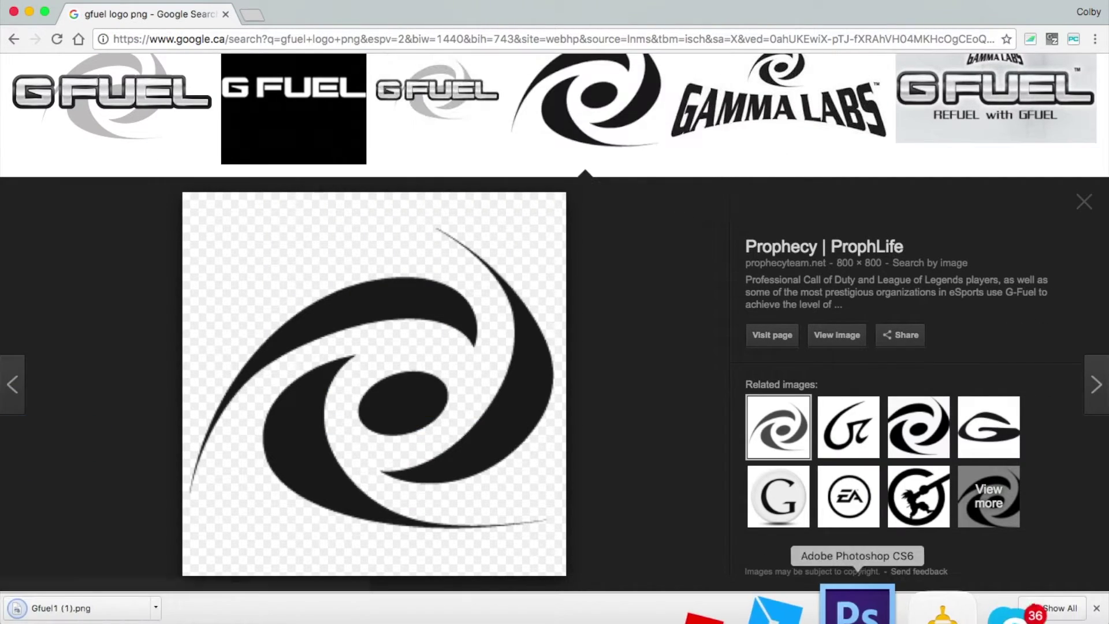
left_click(847, 604)
left_click(123, 6)
left_click(134, 241)
Step: Place Gfuel1 (1).png enlarged, beneath the chrome logo, at about 30% opacity
left_click(370, 384)
left_click(775, 584)
mouse_move(582, 223)
left_mouse_down()
mouse_move(677, 152)
mouse_move(647, 119)
left_mouse_up()
key("Return")
mouse_move(1017, 360)
left_mouse_down()
mouse_move(1014, 542)
mouse_move(1022, 520)
left_mouse_up()
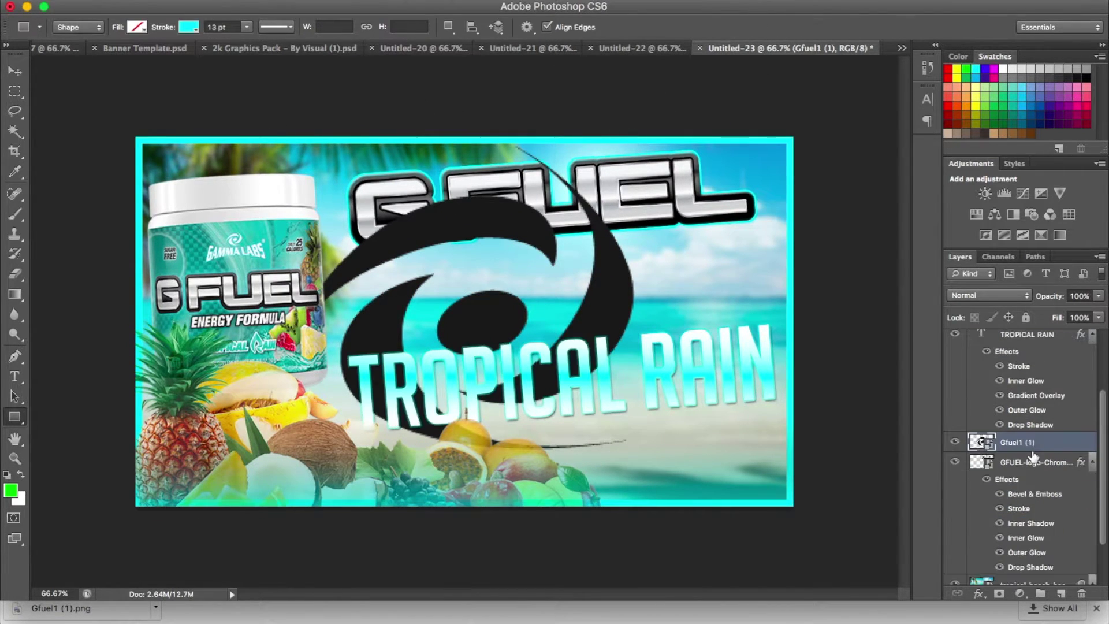
left_click_drag(1102, 305, 1047, 311)
Step: Enlarge and reposition the swirl logo further
key("ctrl+t")
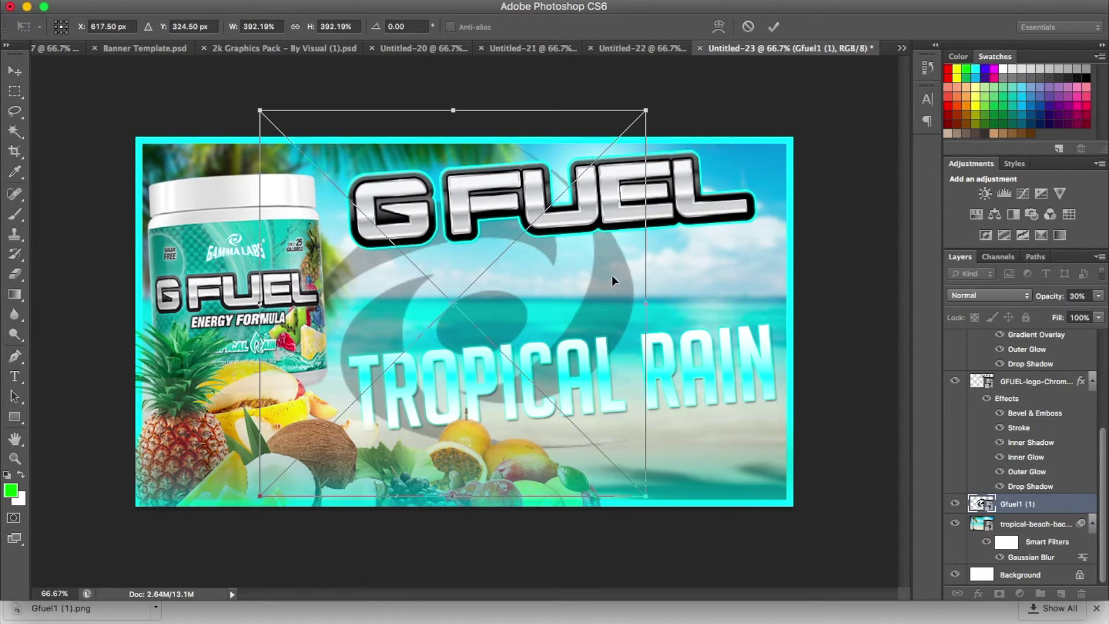
left_click_drag(615, 275, 588, 355)
key("Return")
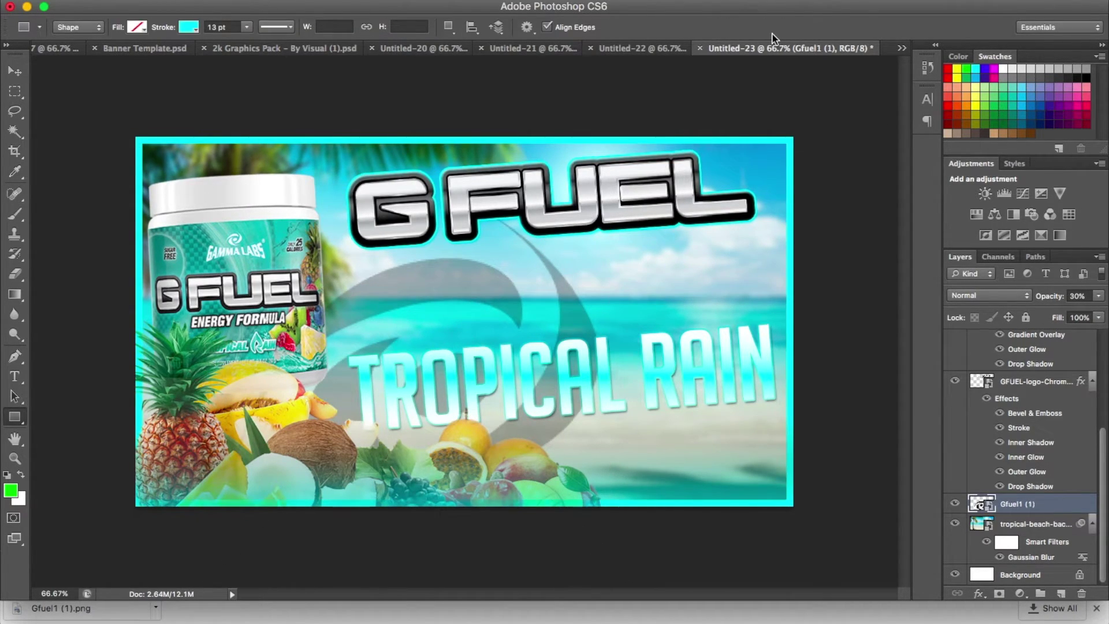
Step: Add a Hue/Saturation adjustment shifting the beach background's hue toward green
left_click(1028, 526)
left_click(977, 216)
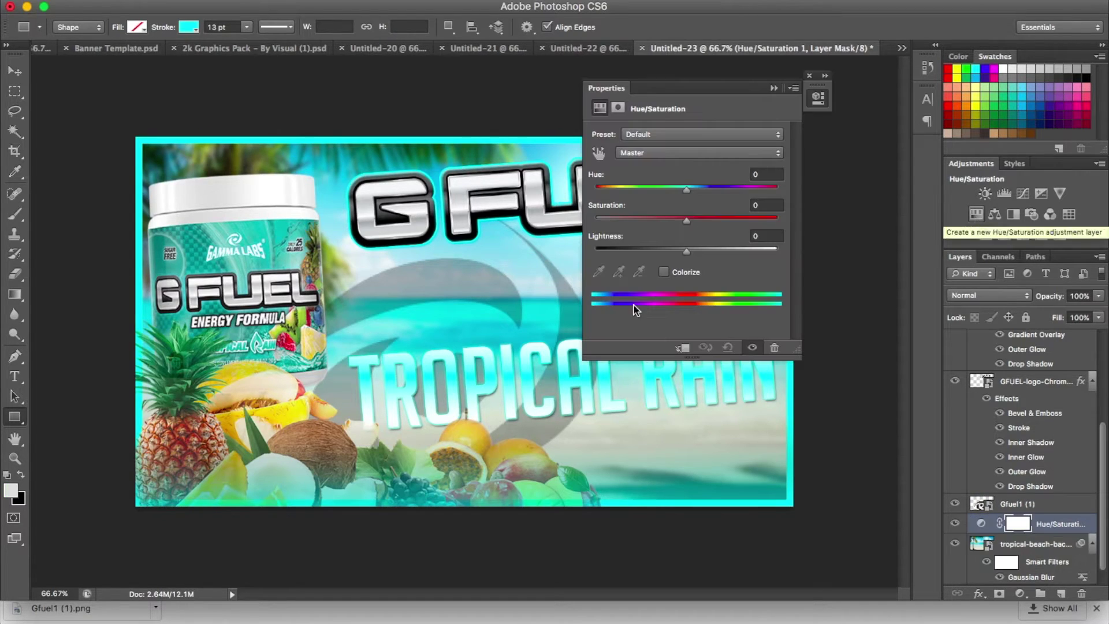
left_click(773, 88)
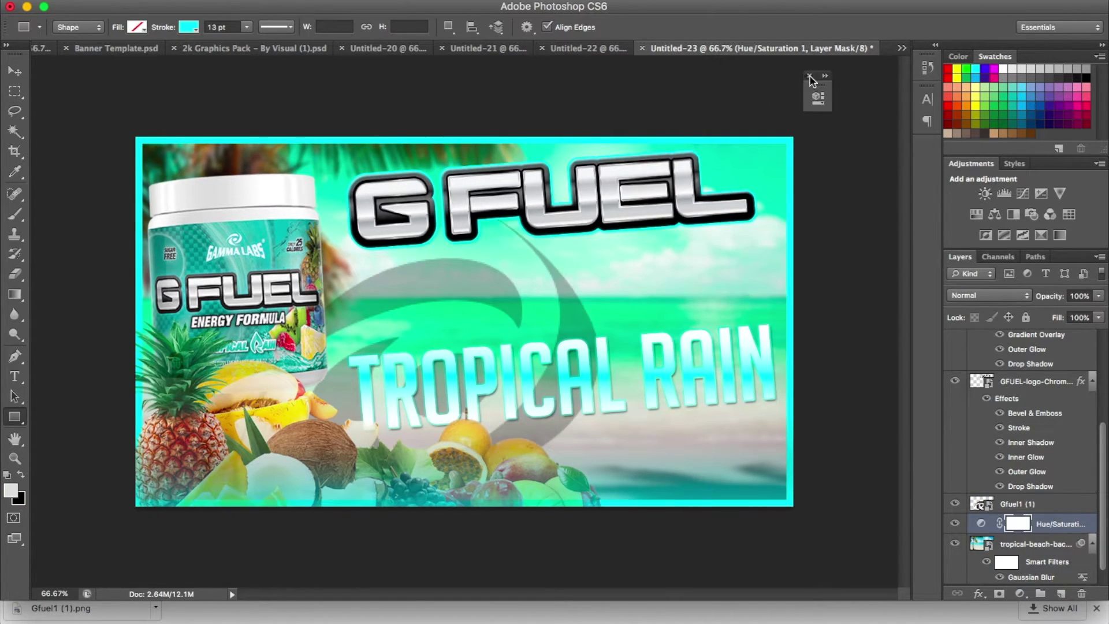
double_click(1021, 386)
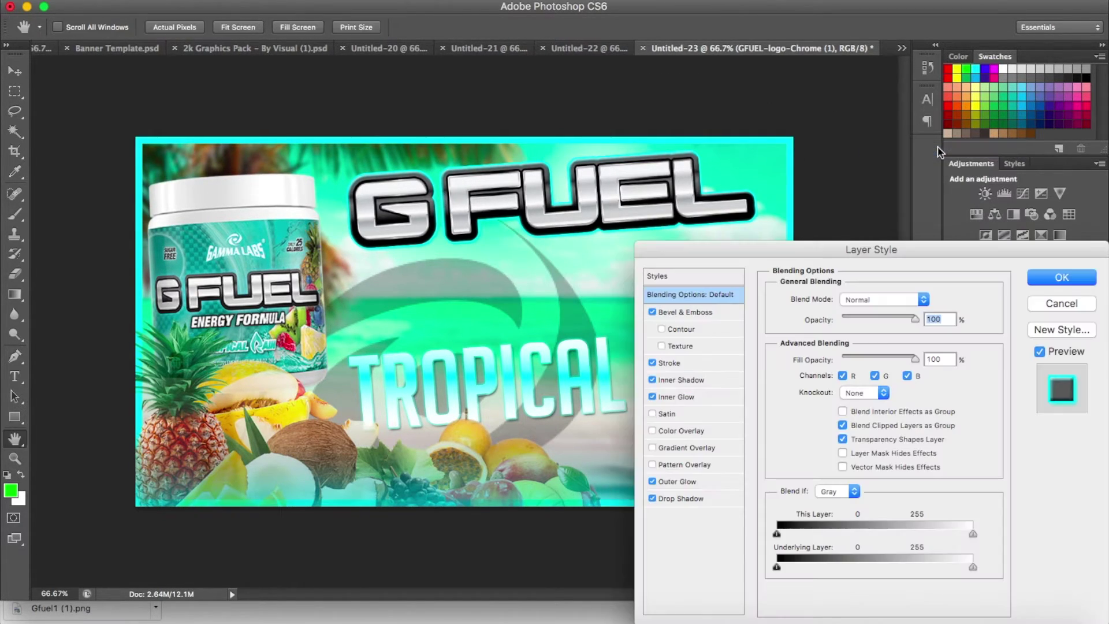
left_click(653, 312)
left_click(652, 448)
left_click(806, 340)
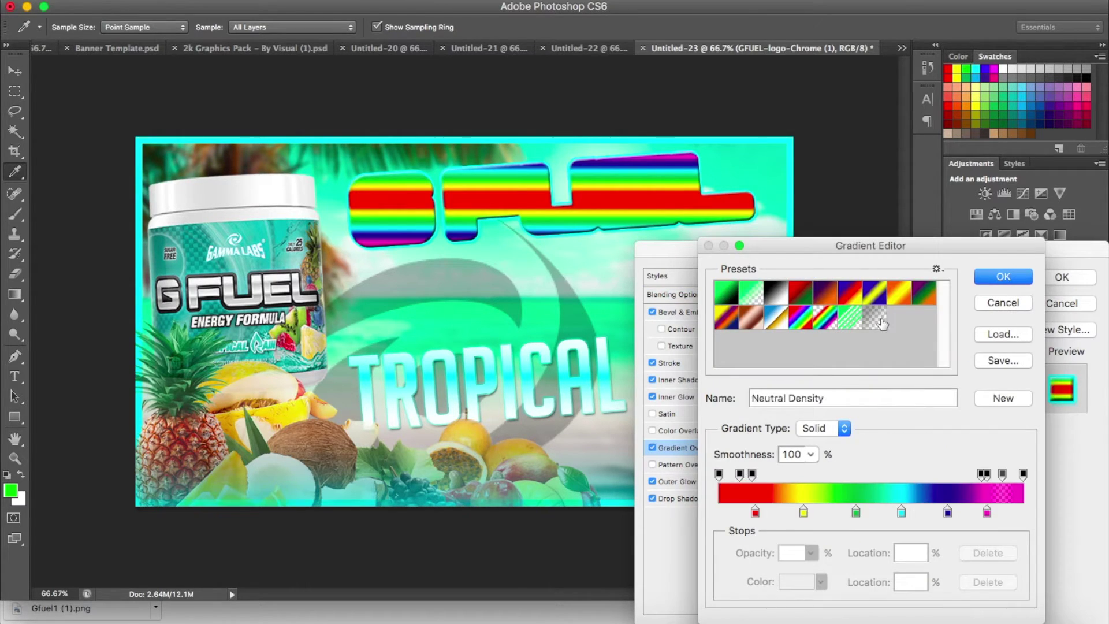
left_click(883, 325)
double_click(720, 512)
type("00ffff")
left_click(956, 245)
left_click(983, 277)
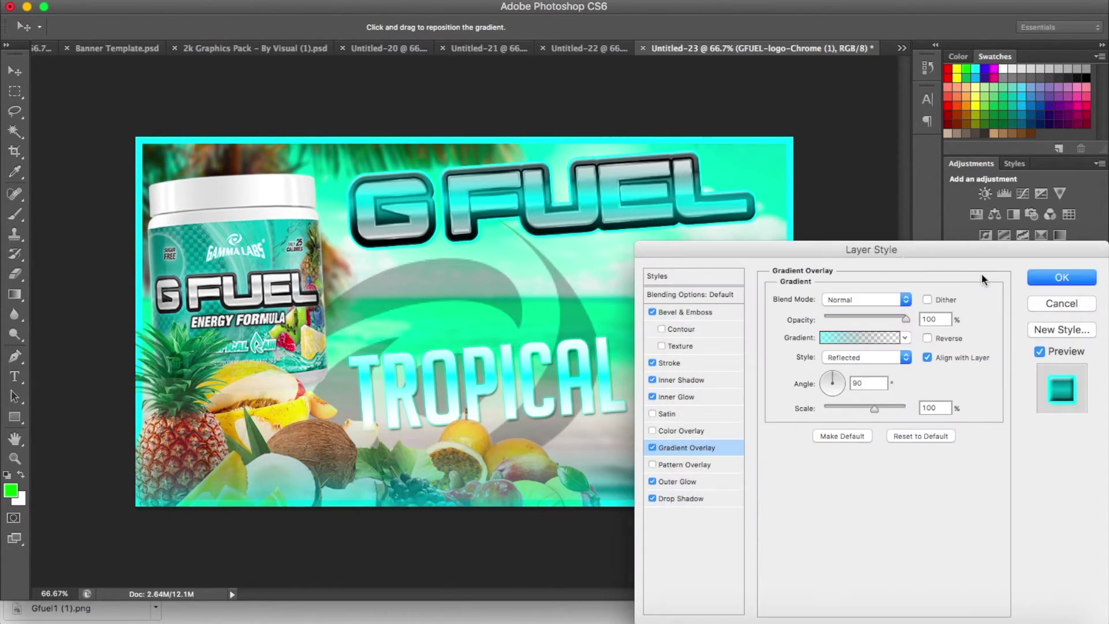
left_click(815, 371)
double_click(718, 515)
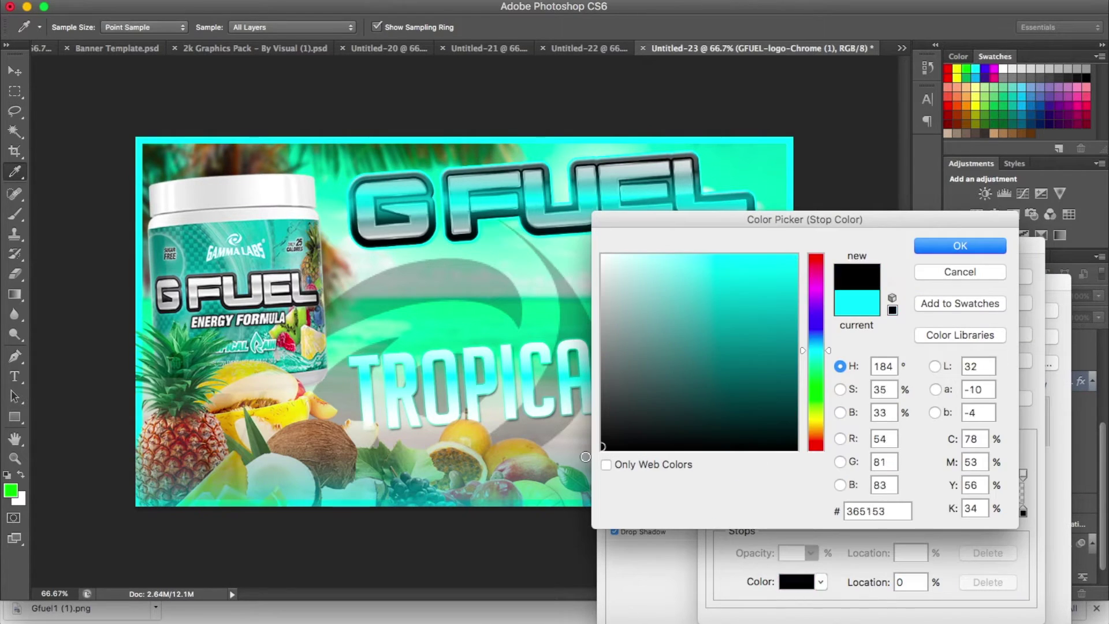
left_click_drag(585, 457, 601, 451)
left_click(817, 370)
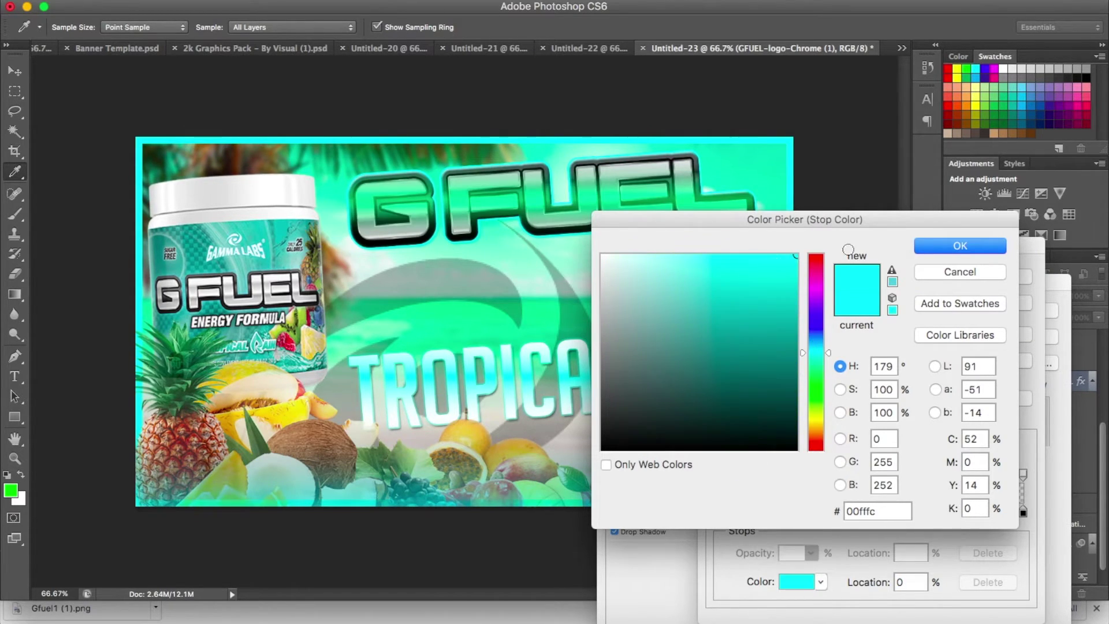
key("Return")
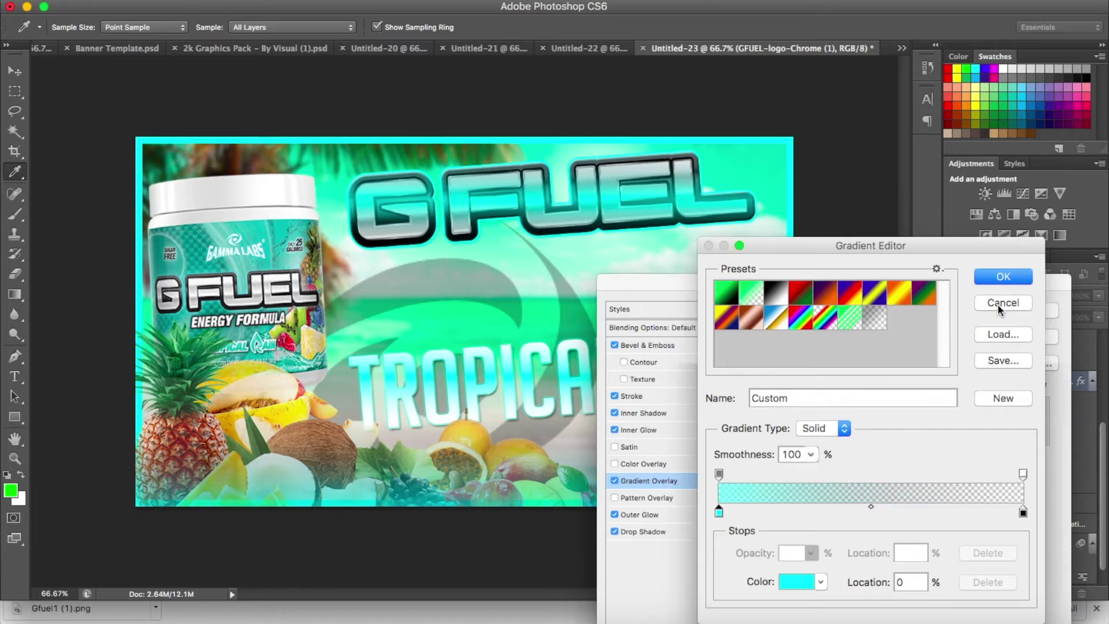
left_click(997, 302)
left_click(614, 481)
left_click(615, 498)
left_click(624, 379)
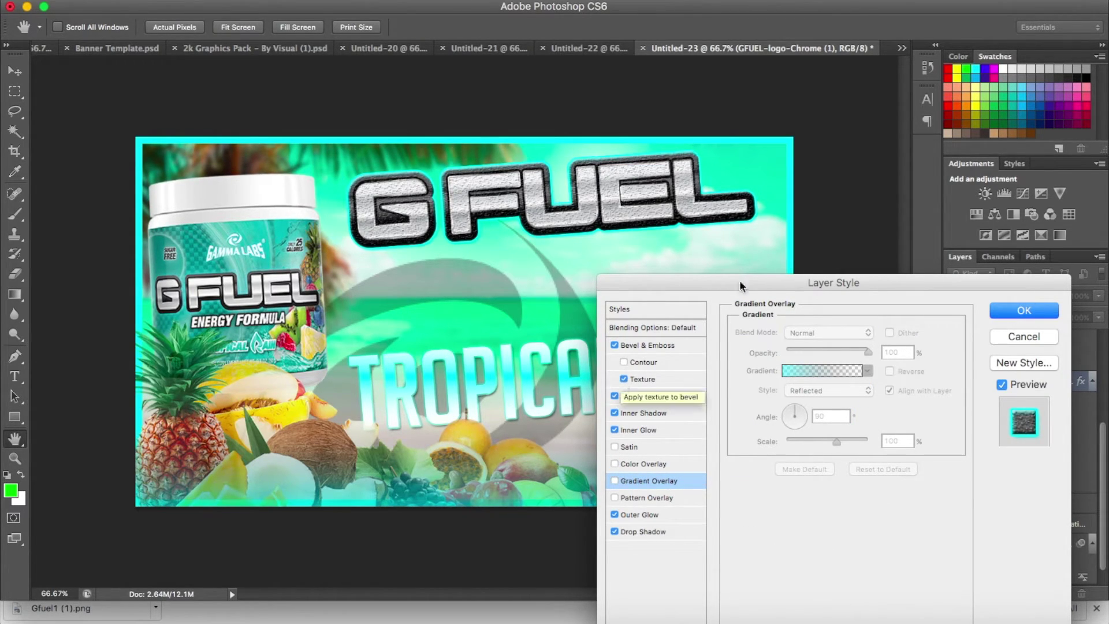
left_click(623, 379)
left_click(1021, 312)
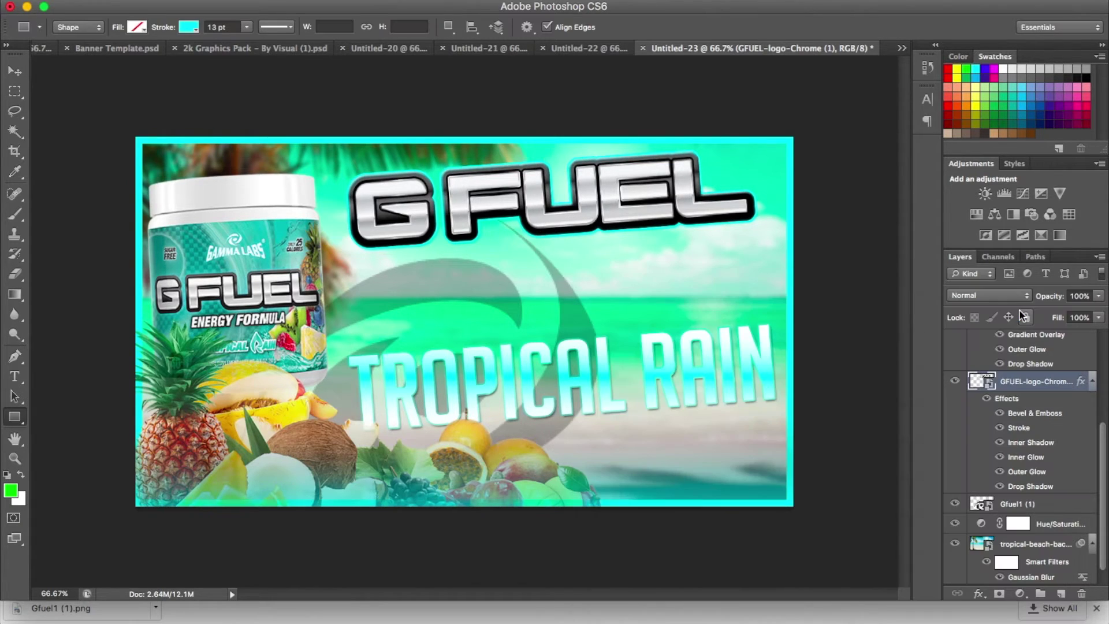
key("super+Tab")
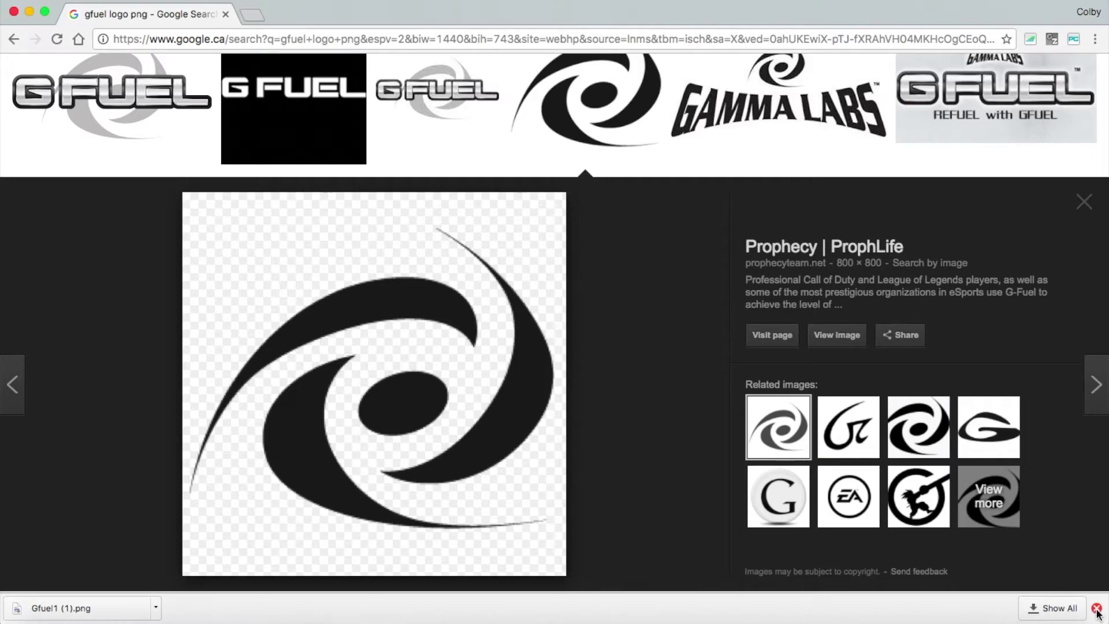
Step: Search Google Images for 'gfuel backgrounds', then 'gfuel tropical rain backgrounds'
scroll(44, 89, "up", 5)
type("gfuel backgrounds")
key("Return")
scroll(142, 327, "down", 5)
scroll(142, 327, "up", 5)
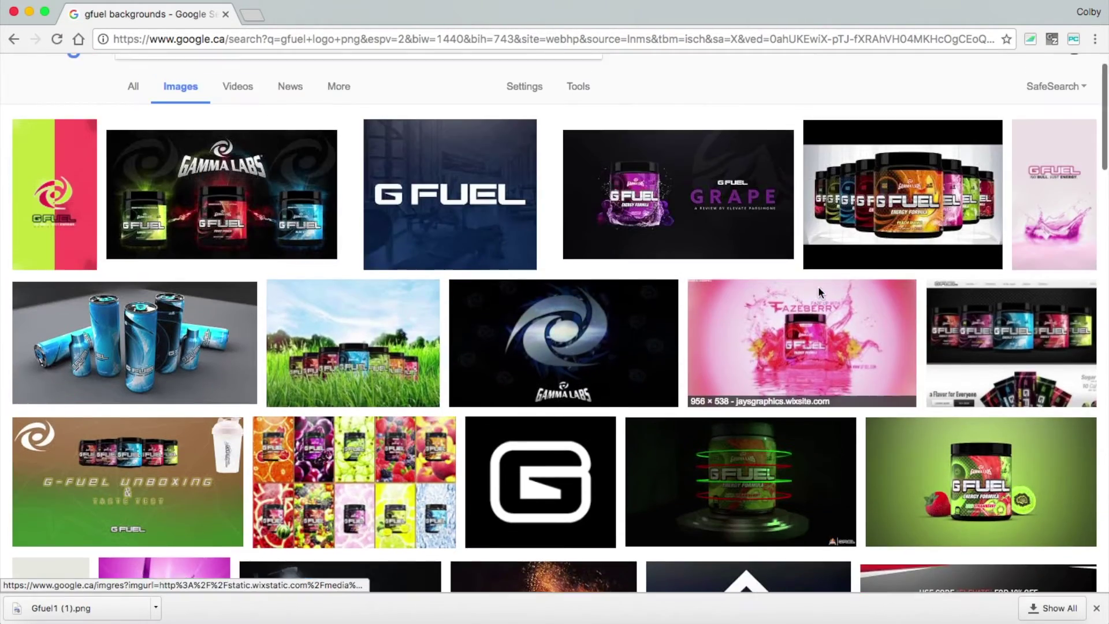
key("Return")
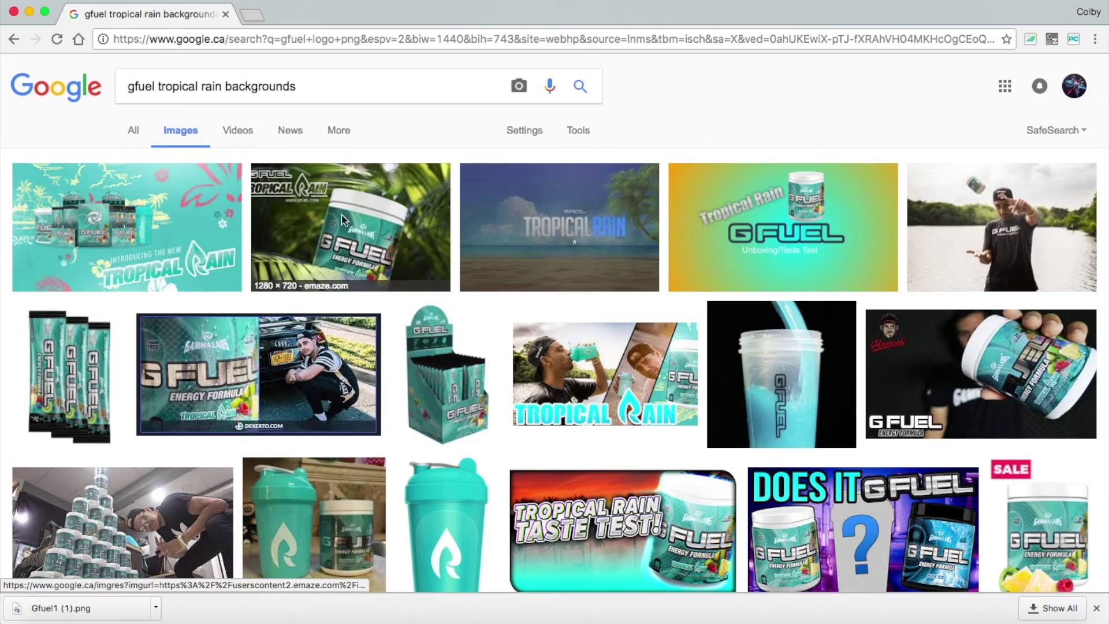
scroll(175, 230, "down", 1)
scroll(175, 230, "down", 4)
Step: Save the Tropical Rain shaker bottle image and return to Photoshop
left_click(466, 222)
right_click(388, 327)
left_click(442, 442)
left_click(684, 209)
key("super+Tab")
left_click(156, 238)
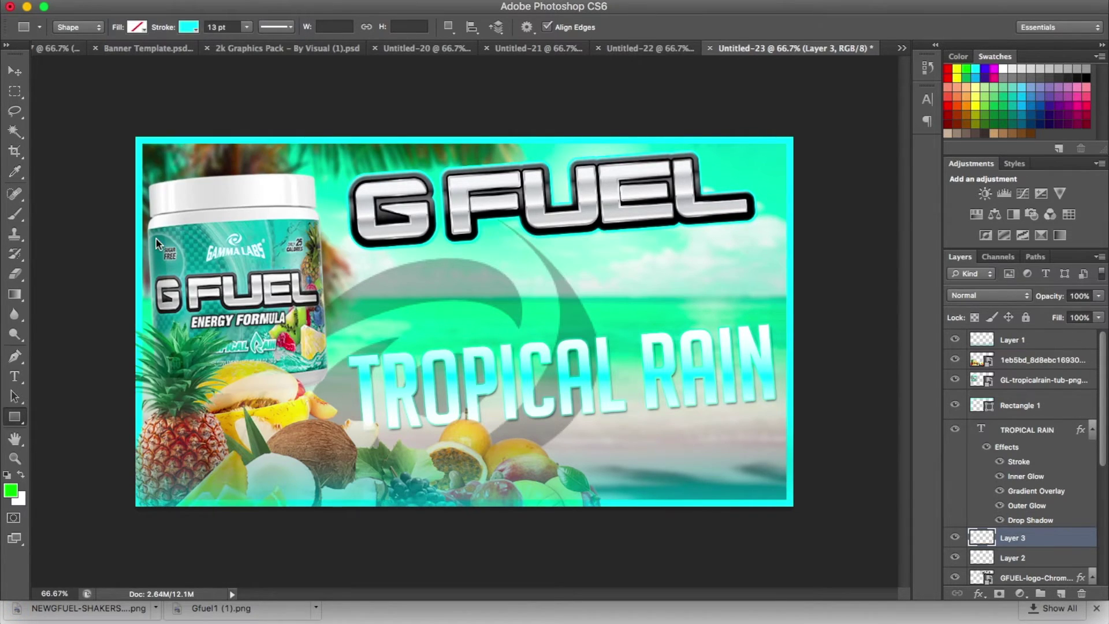
Step: Place the shaker PNG at the banner's lower right and raise its opacity
double_click(415, 367)
left_click_drag(463, 262, 716, 335)
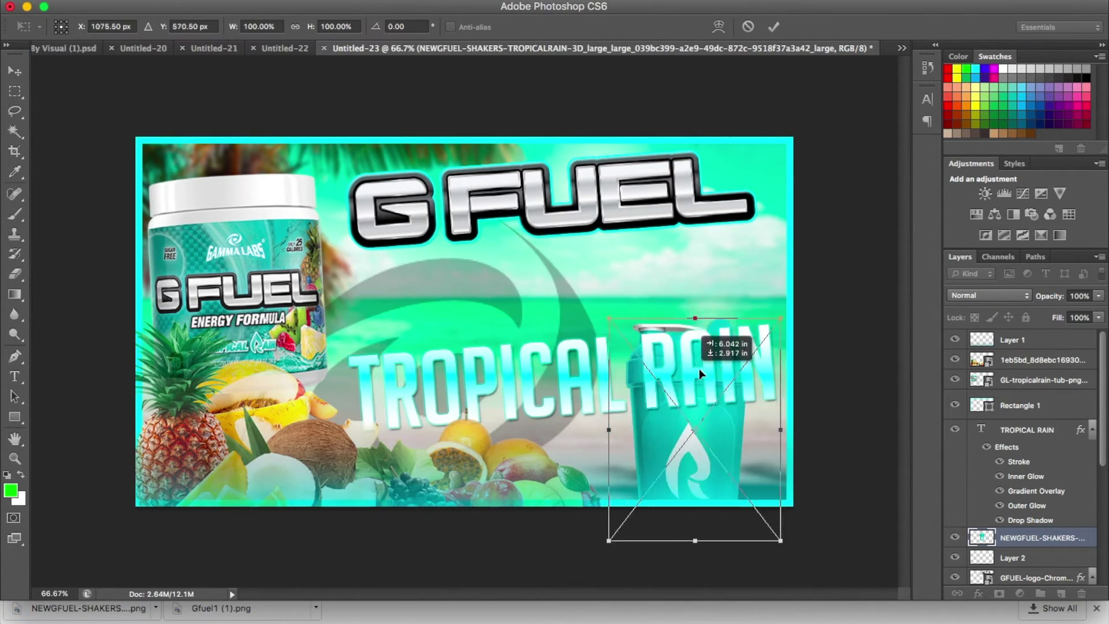
left_click(771, 26)
left_click_drag(1062, 315, 1077, 315)
Step: Give the shaker layer a white Stroke outline through Blending Options
right_click(1028, 540)
left_click(910, 153)
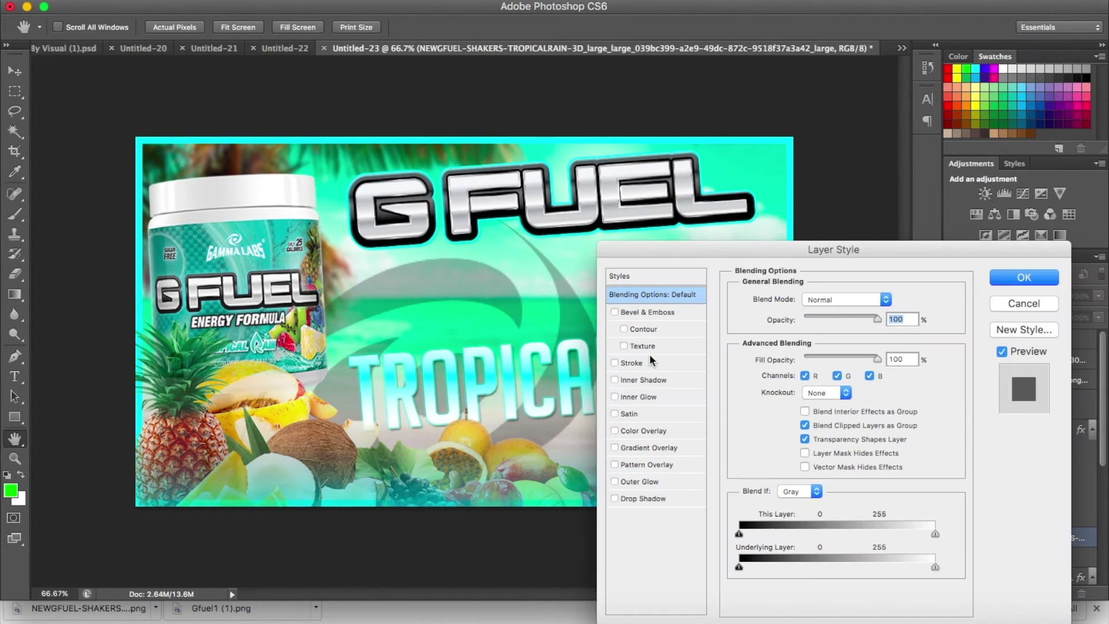
left_click_drag(706, 250, 137, 250)
left_click(64, 363)
left_click(203, 410)
left_click(924, 244)
key("Return")
Step: Tilt the shaker slightly and add a new empty layer above it
left_click_drag(622, 275, 607, 290)
left_click(774, 27)
key("u")
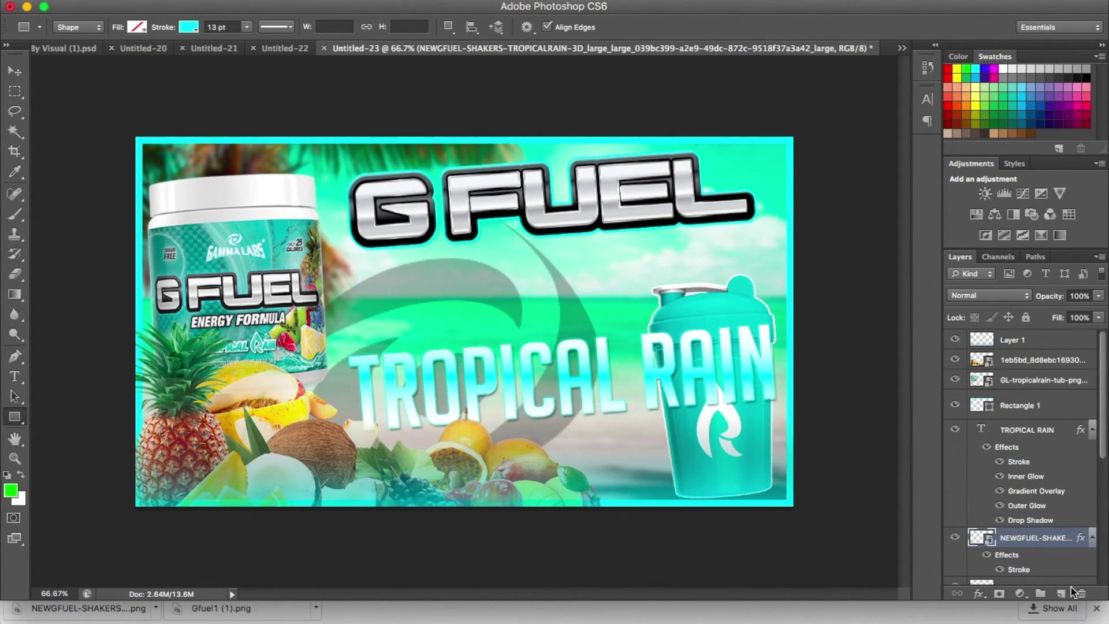
left_click(1061, 594)
left_click(14, 71)
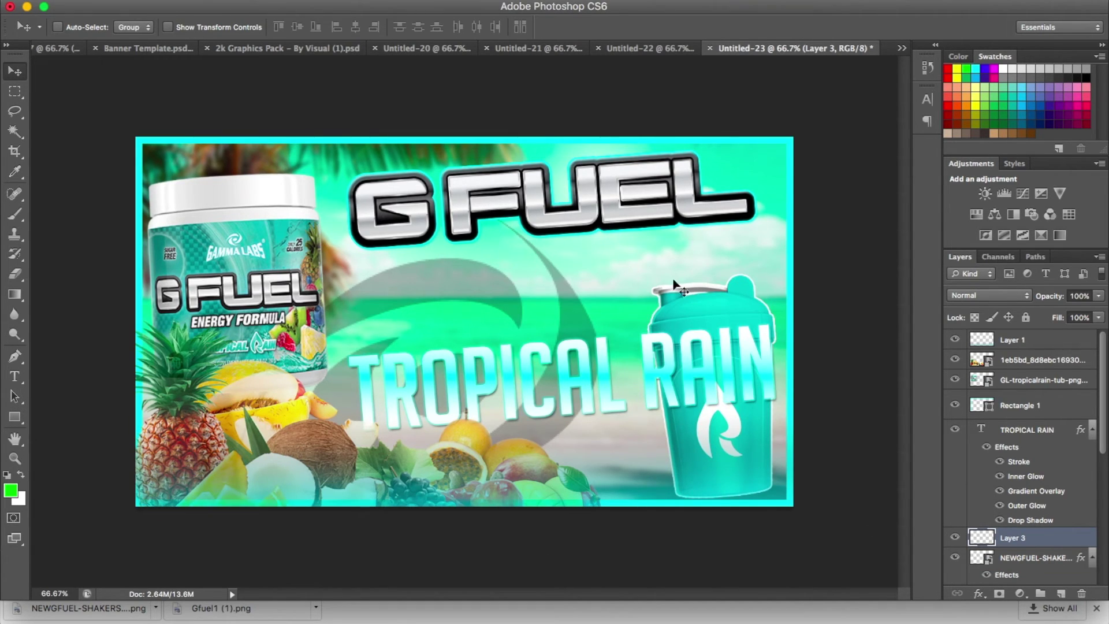